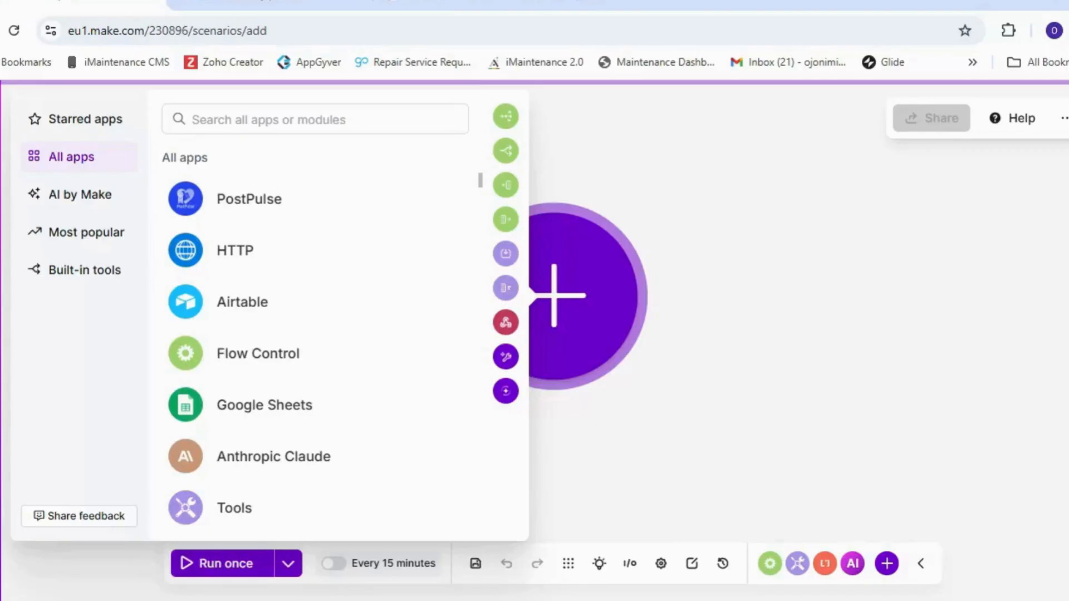
Step: Add the Dropbox Watch Files module as the scenario's trigger
click(289, 119)
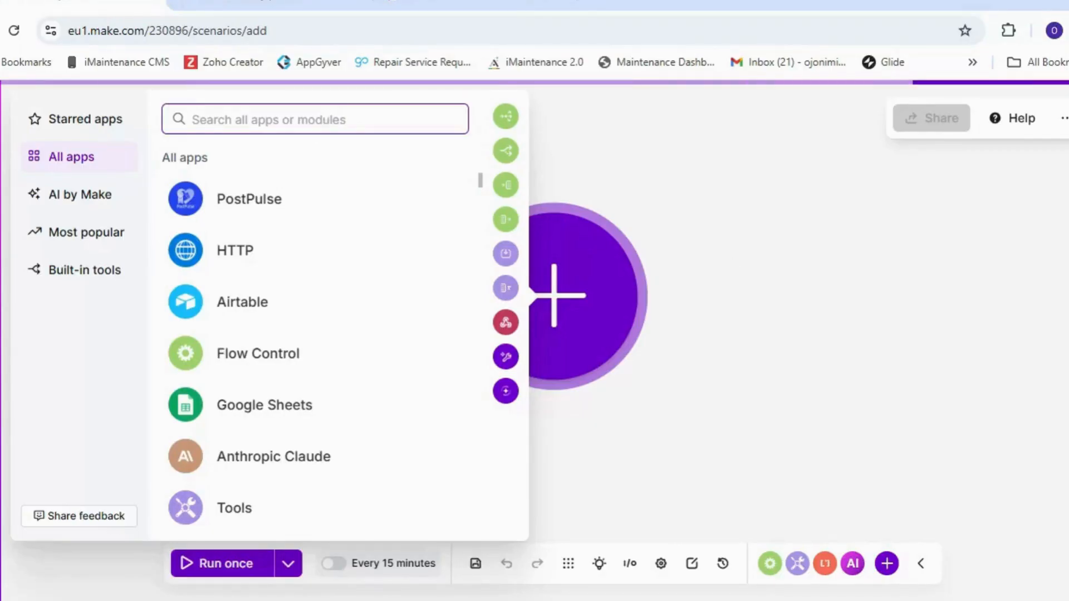
text(dropb)
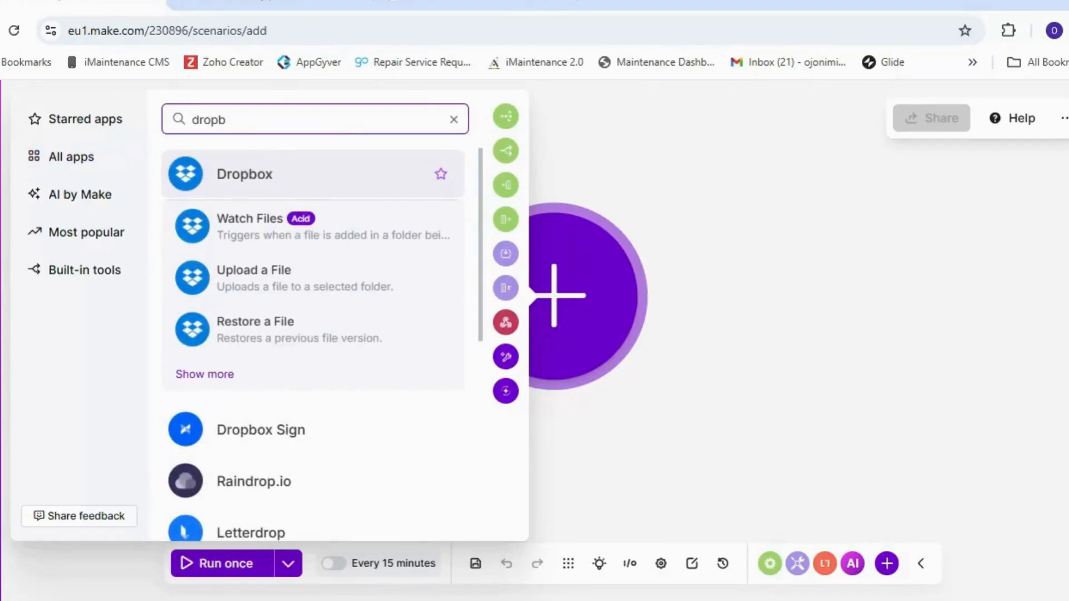
click(254, 229)
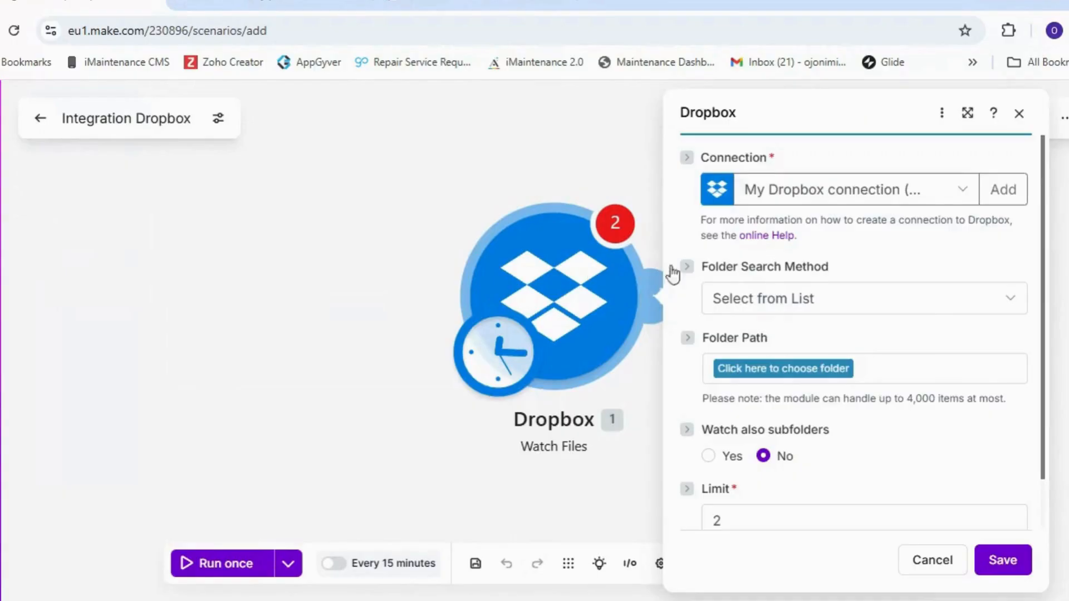
Step: Set the watched Dropbox folder path to /Test Folder/New Folder and save the Watch Files module
click(793, 381)
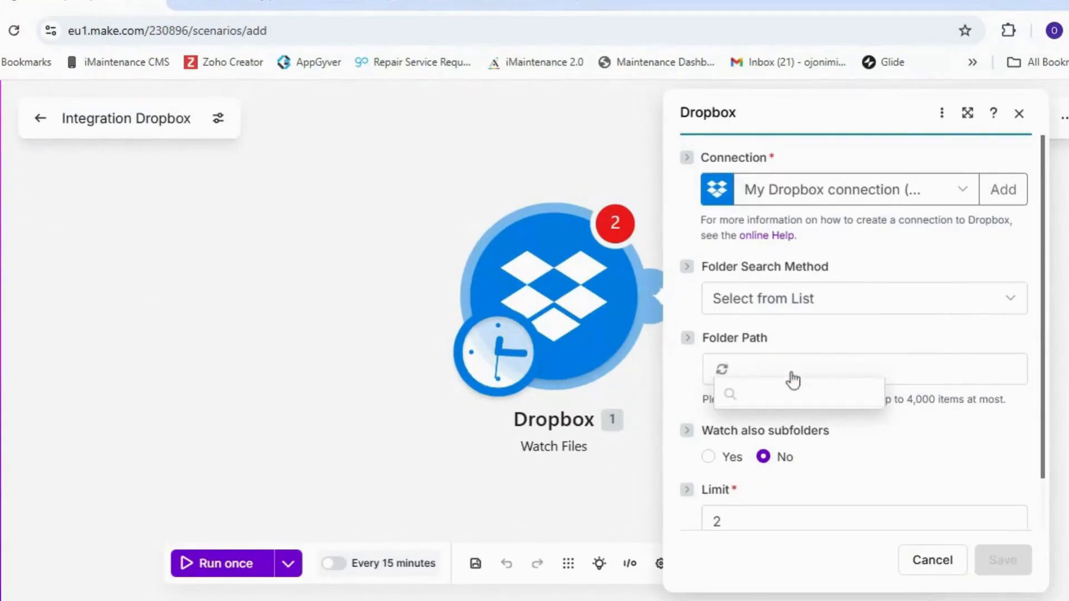
drag(880, 446, 895, 568)
click(798, 499)
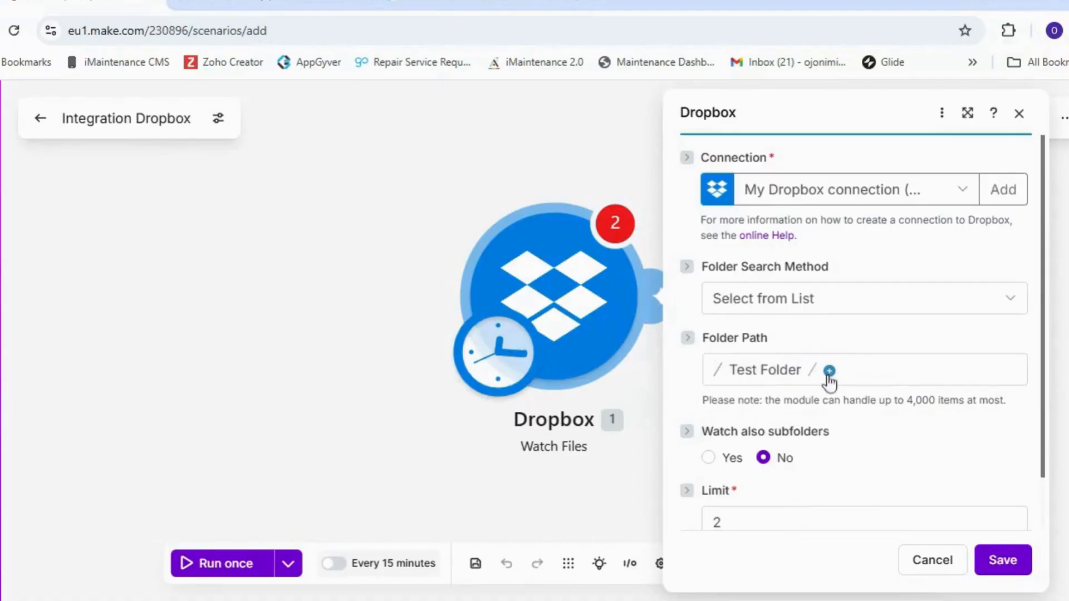
click(825, 372)
click(851, 396)
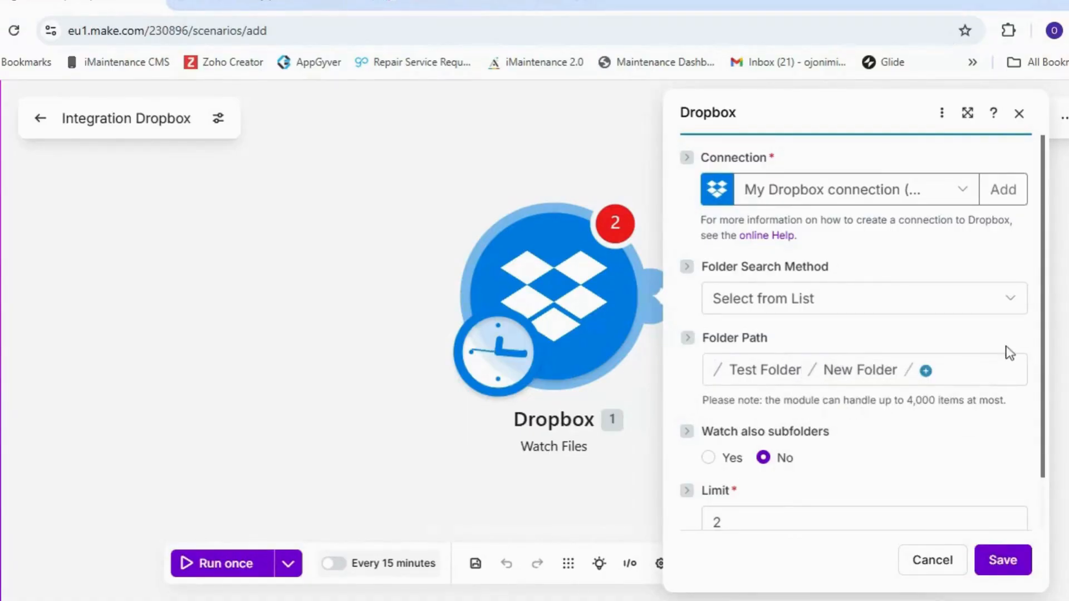
scroll(1012, 482, down, 1)
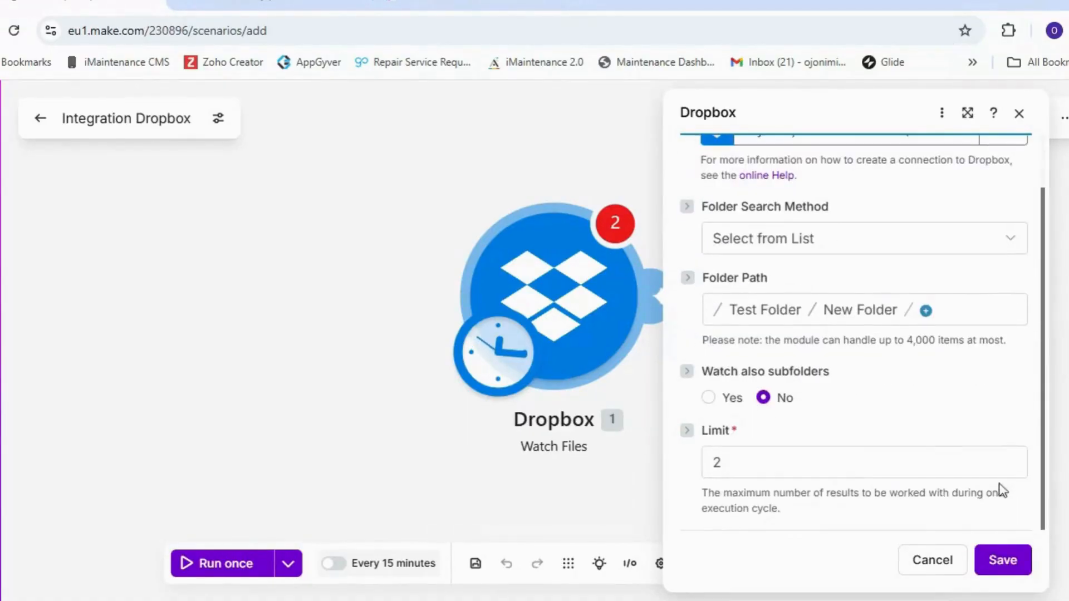
click(1000, 561)
Step: Choose All as the starting point for processing files, and run the scenario once
click(672, 355)
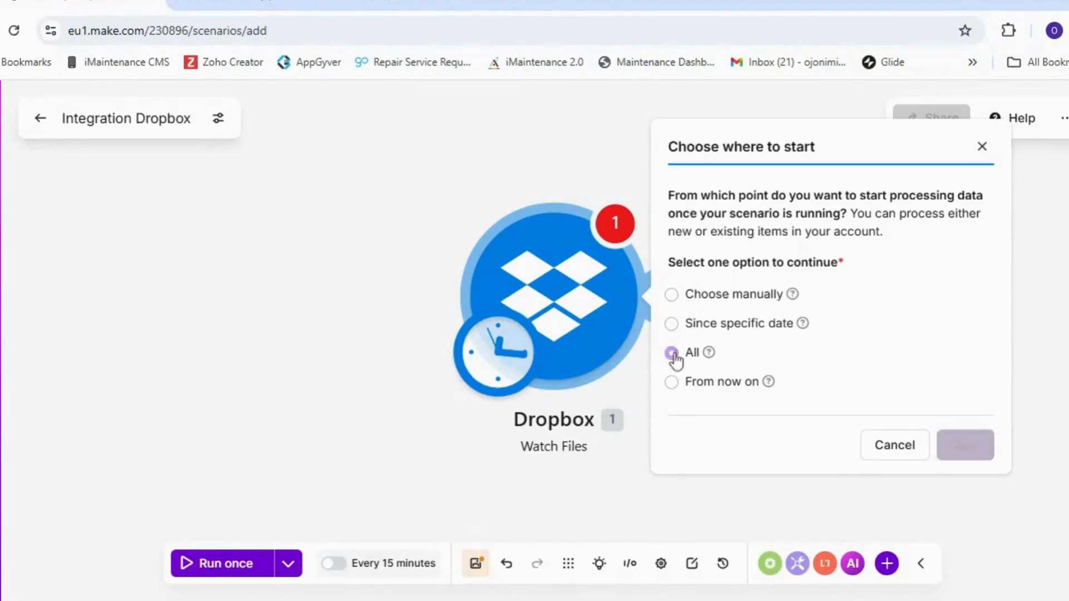
click(969, 445)
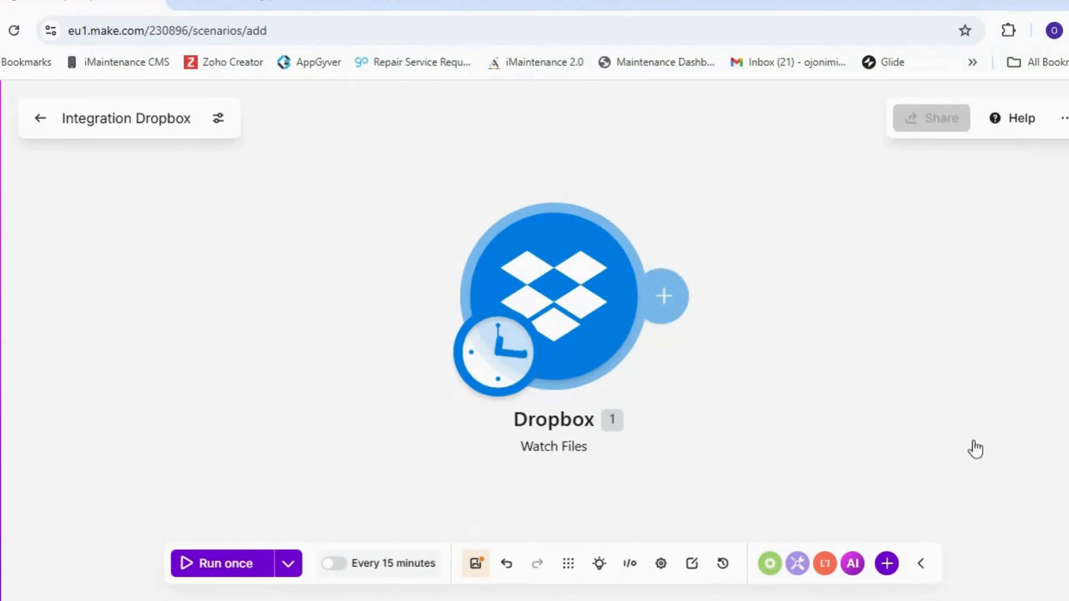
click(254, 564)
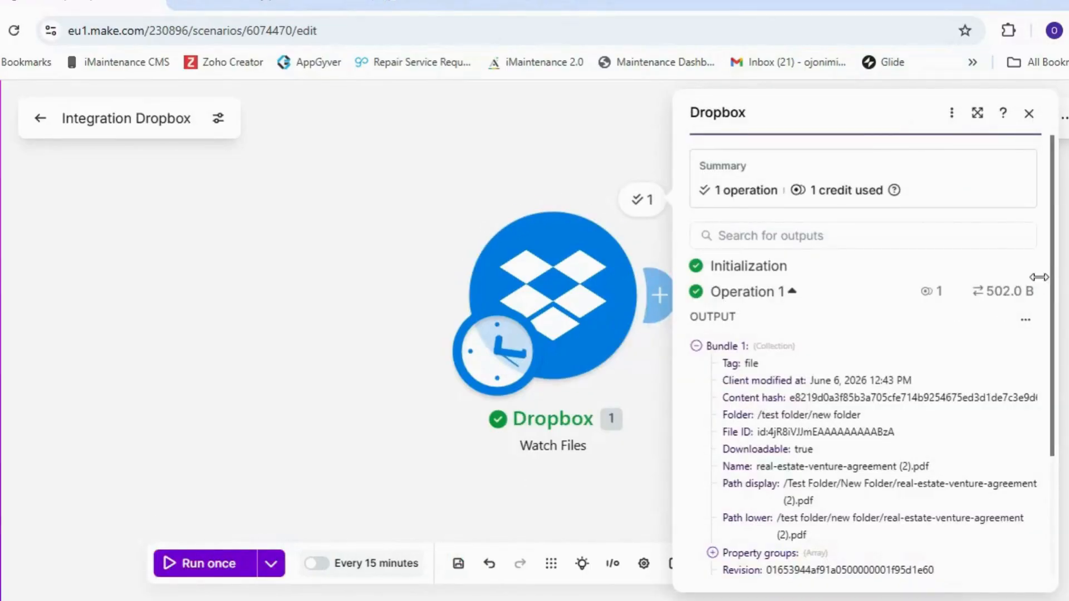
Step: Add a Dropbox Create/Update a Share Link module after the Watch Files module
click(661, 295)
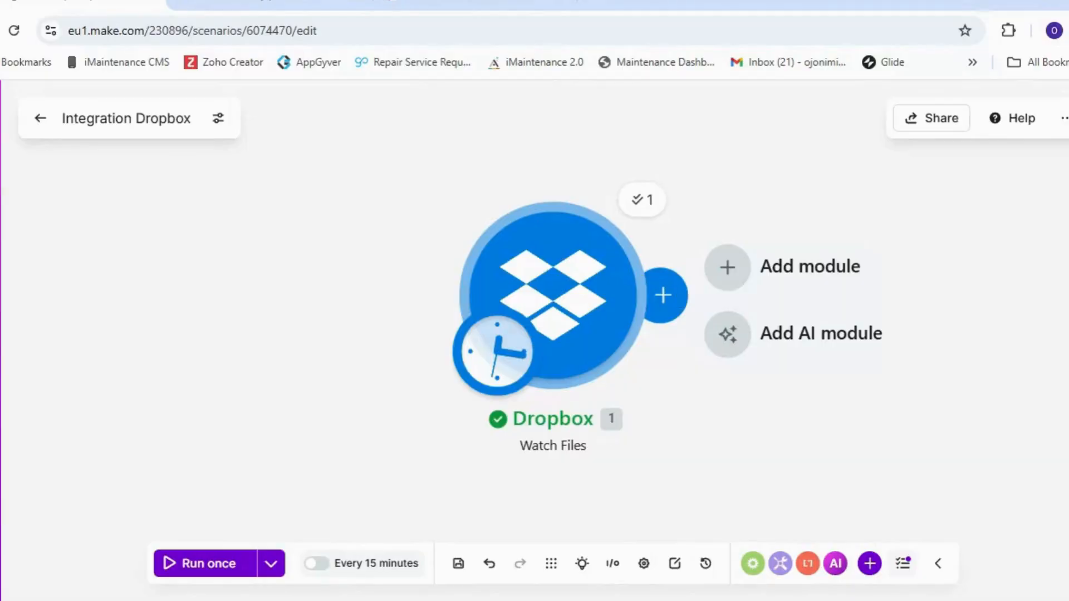
click(675, 296)
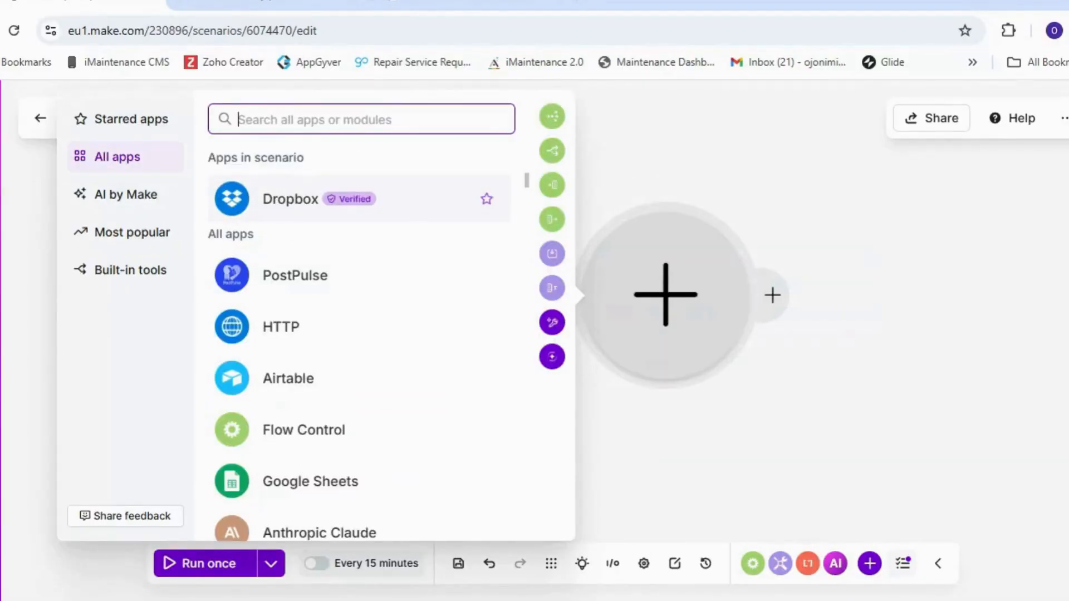
click(290, 198)
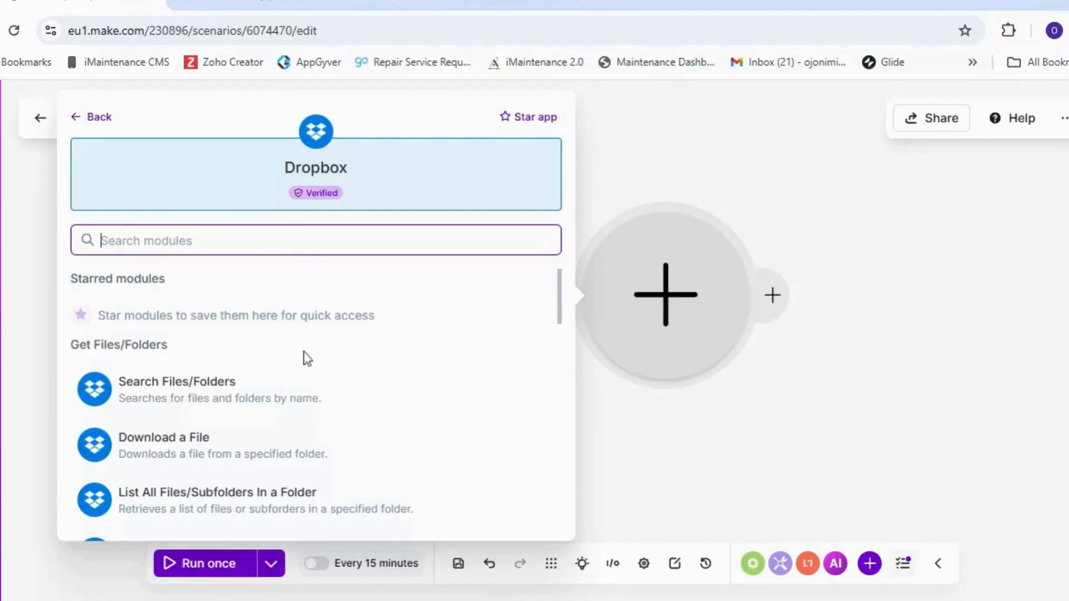
scroll(307, 358, down, 10)
scroll(304, 360, up, 6)
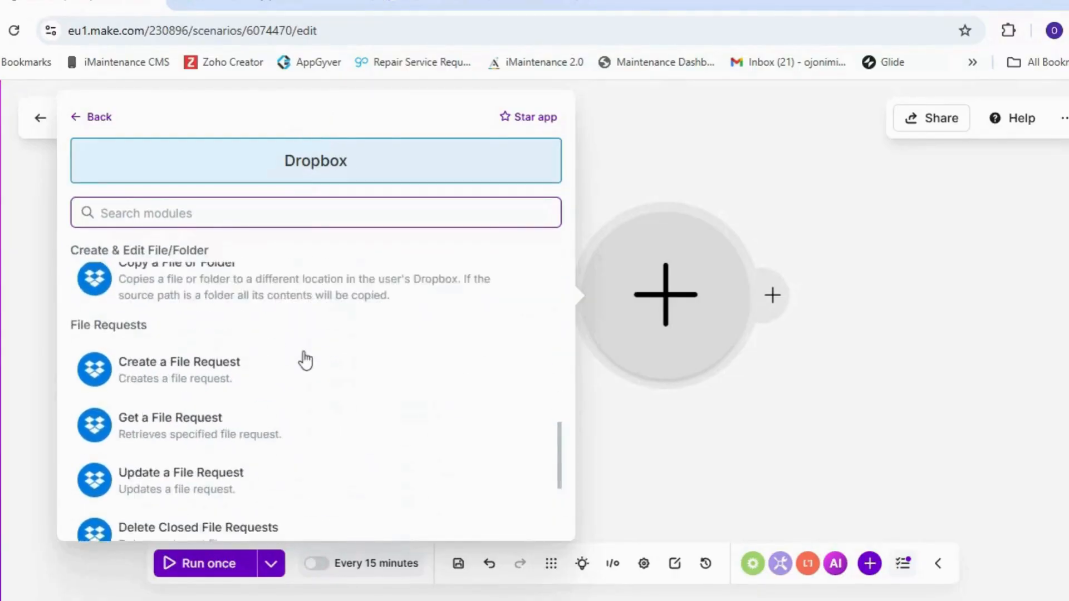
click(275, 406)
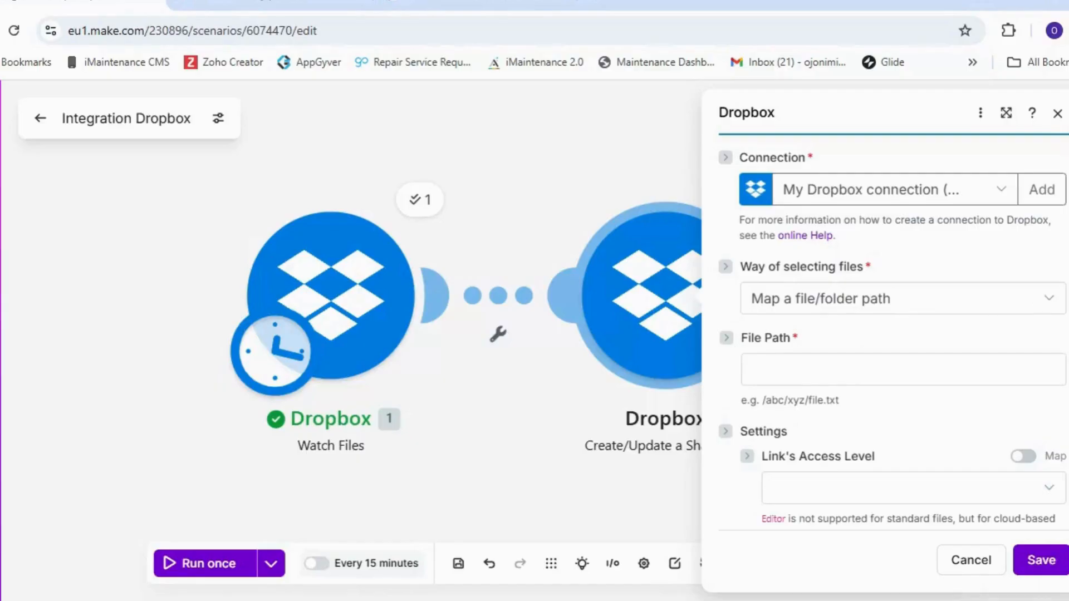
Step: Map the share link module's File Path to the Path lower value from Watch Files
click(880, 370)
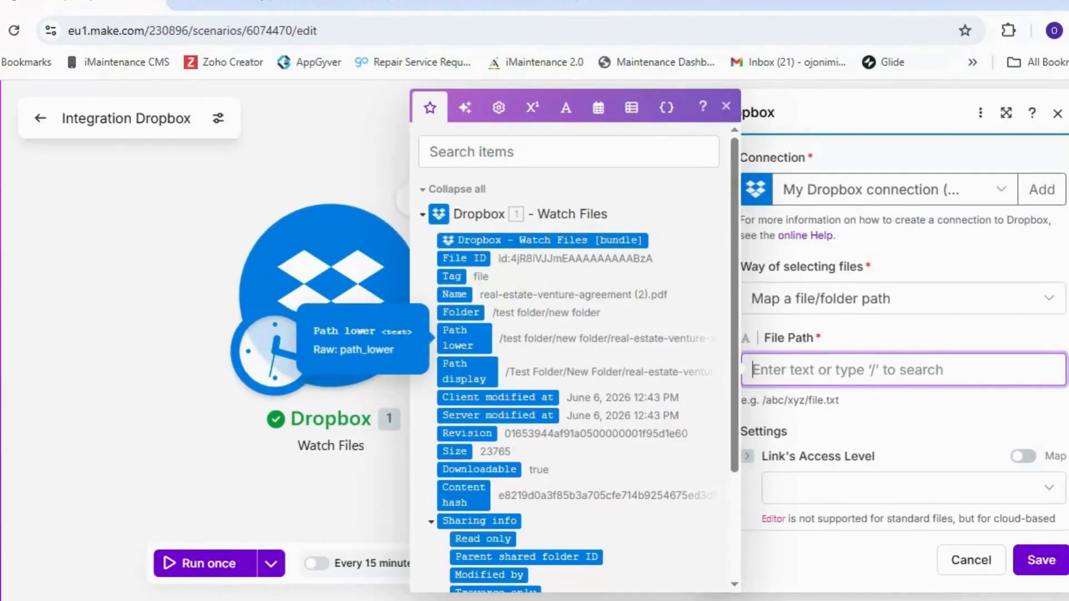
click(463, 338)
click(881, 427)
Step: Set the link's access level to Max Access, set Allow Download to Yes, and save the share link module
scroll(898, 273, down, 5)
click(916, 233)
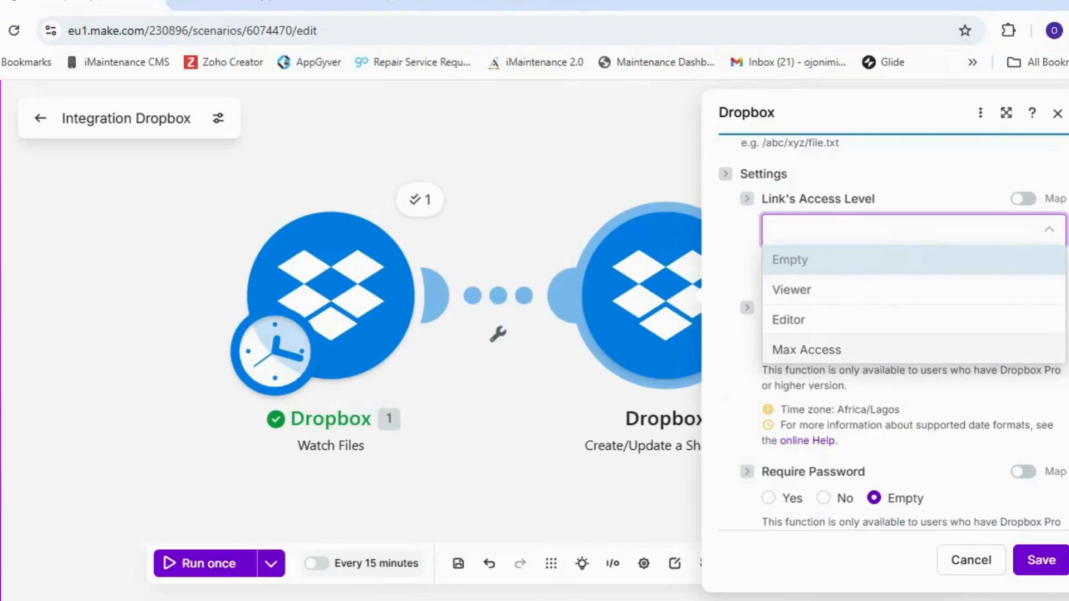
click(806, 350)
scroll(802, 351, down, 5)
click(769, 330)
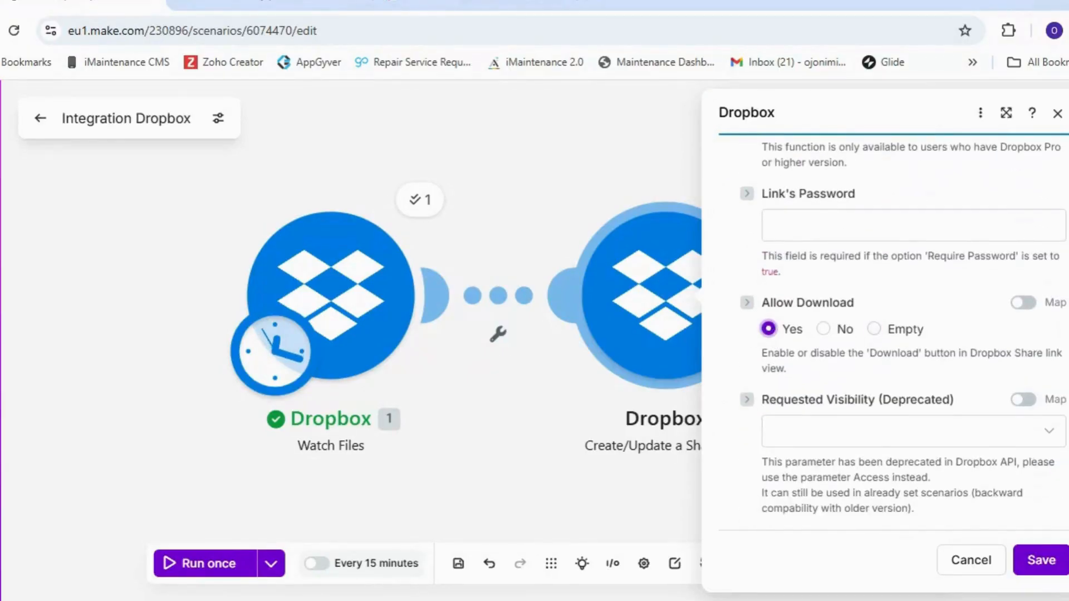
click(1037, 563)
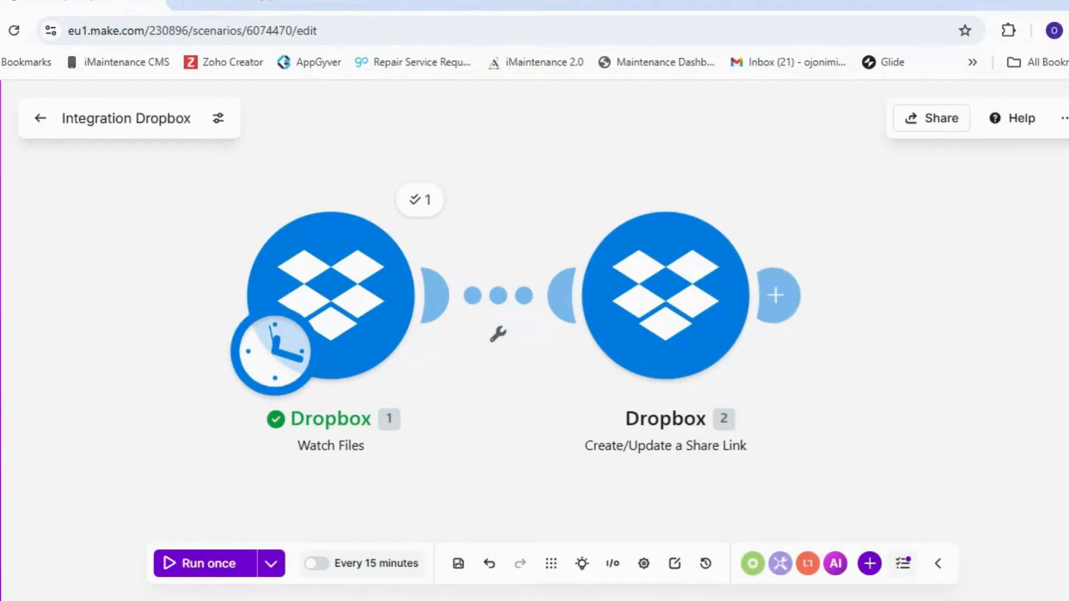
Step: Run the scenario with existing data from the 6/7/2026 12:16:08 AM run
click(271, 563)
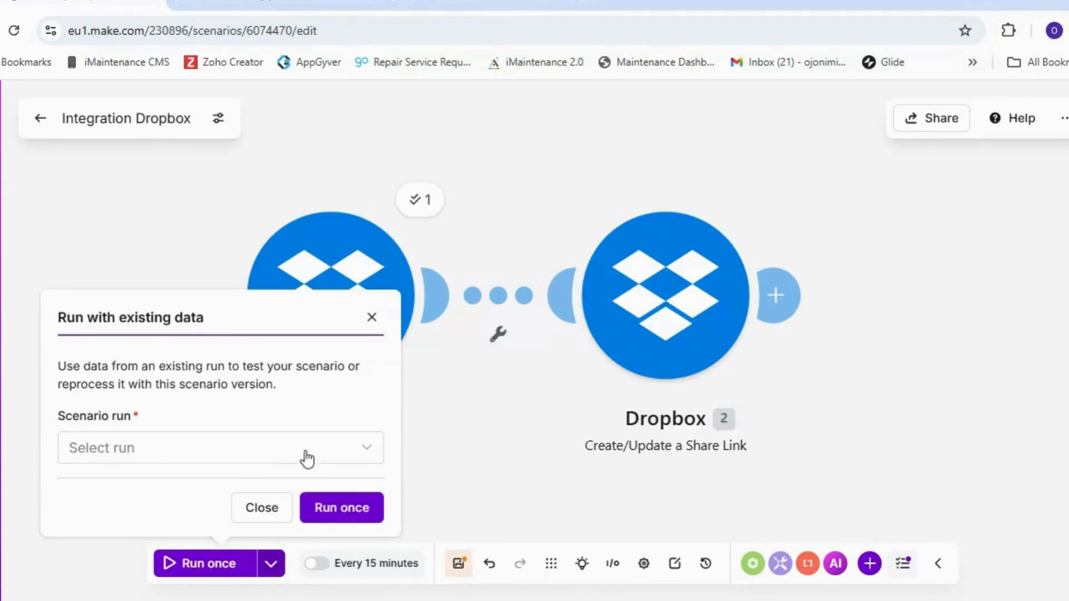
click(311, 447)
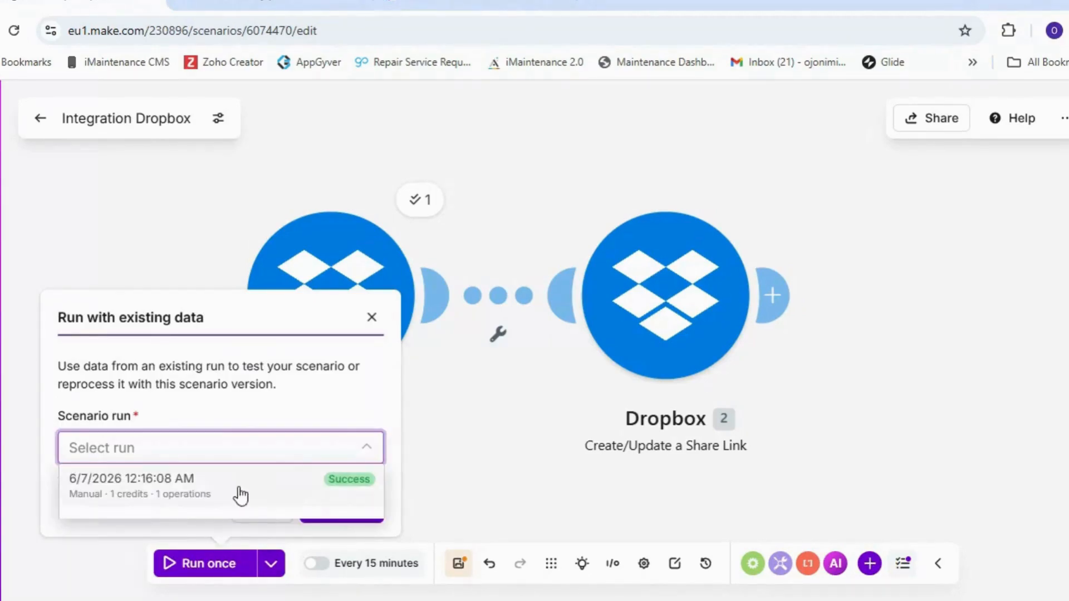
click(239, 494)
click(341, 508)
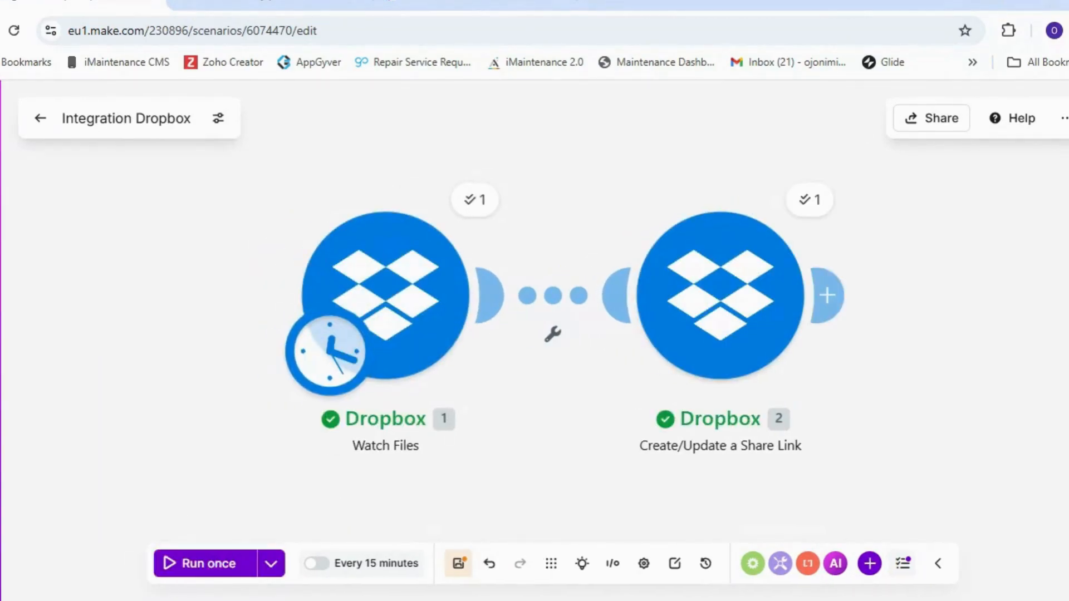
Step: Inspect the Create/Update a Share Link module's output, including its URL and Download Url fields
click(809, 199)
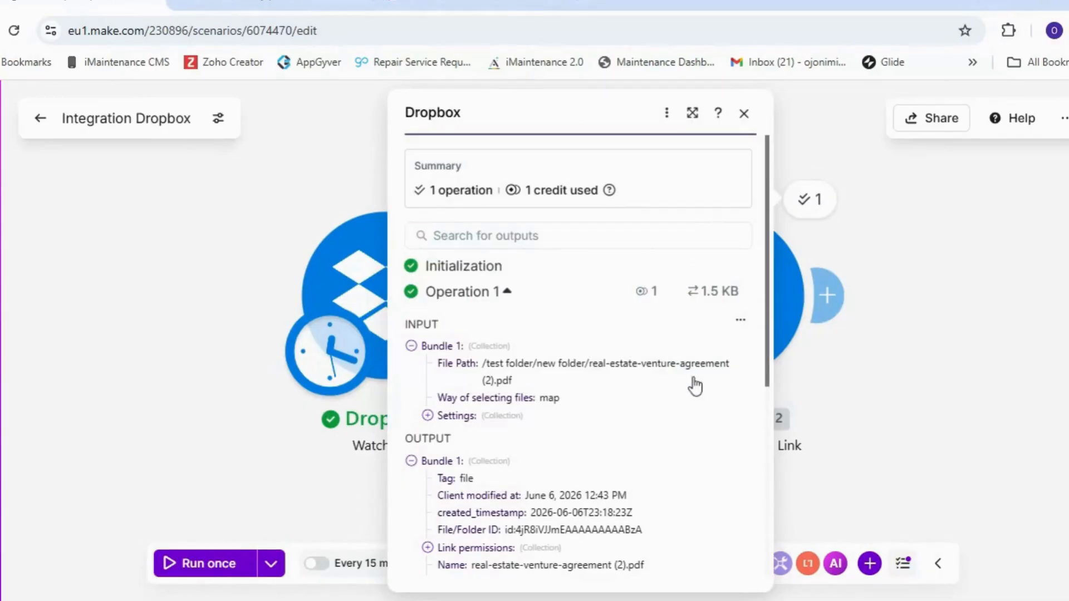
scroll(702, 334, down, 5)
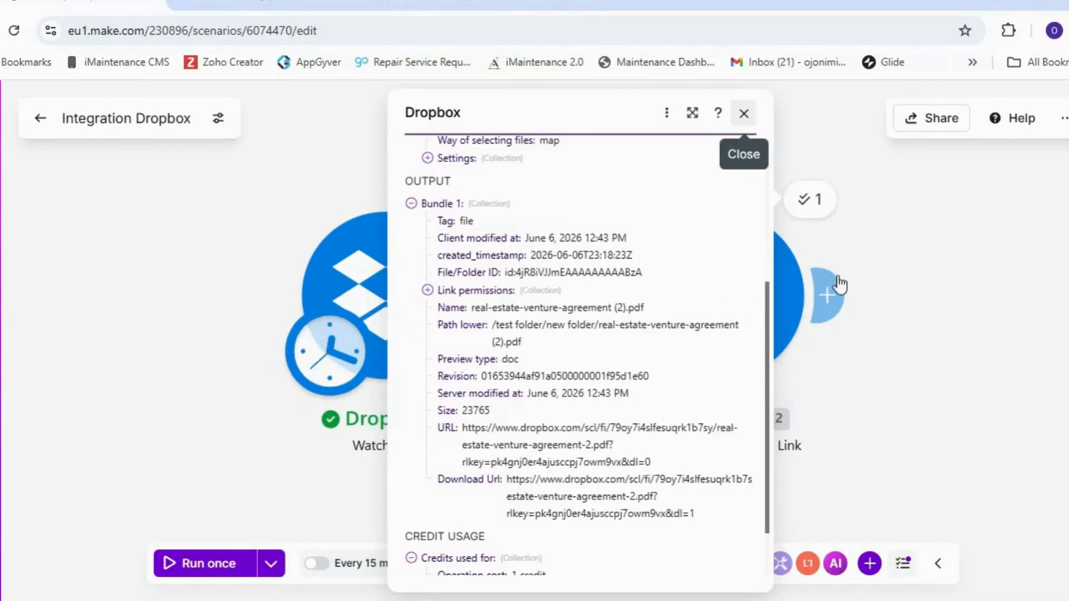
click(859, 275)
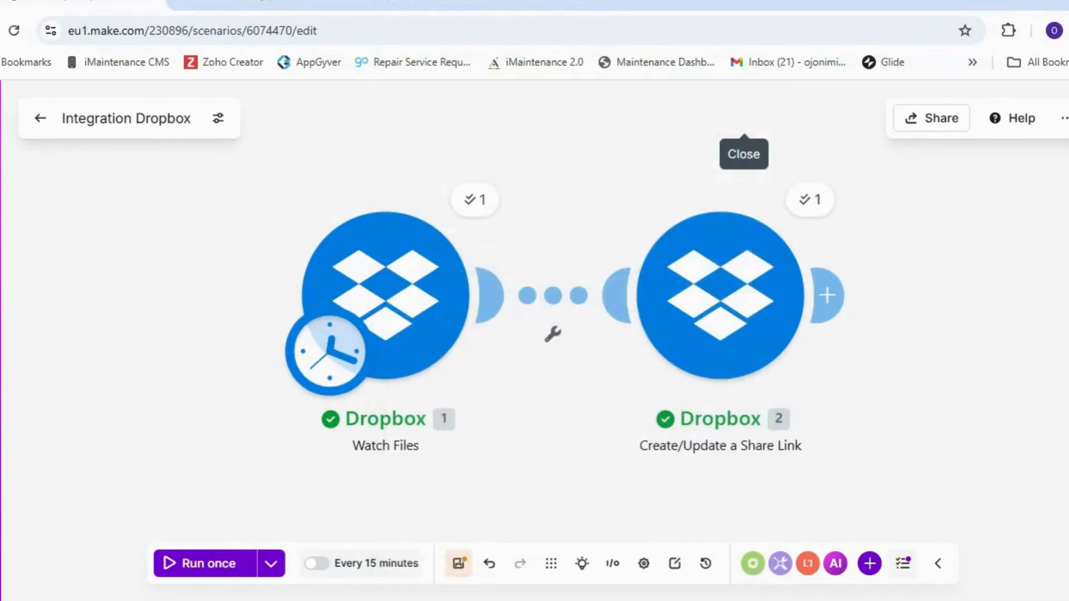
Step: Add the DumplingAI Extract data from PDF with AI module after the share link module
click(830, 295)
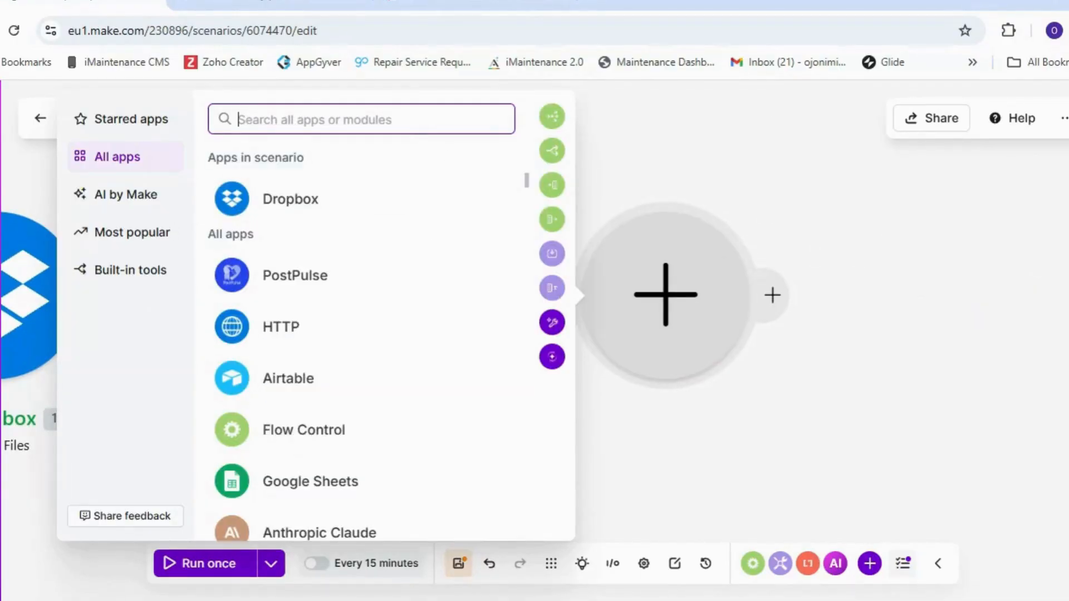
text(dumpling ai)
click(286, 188)
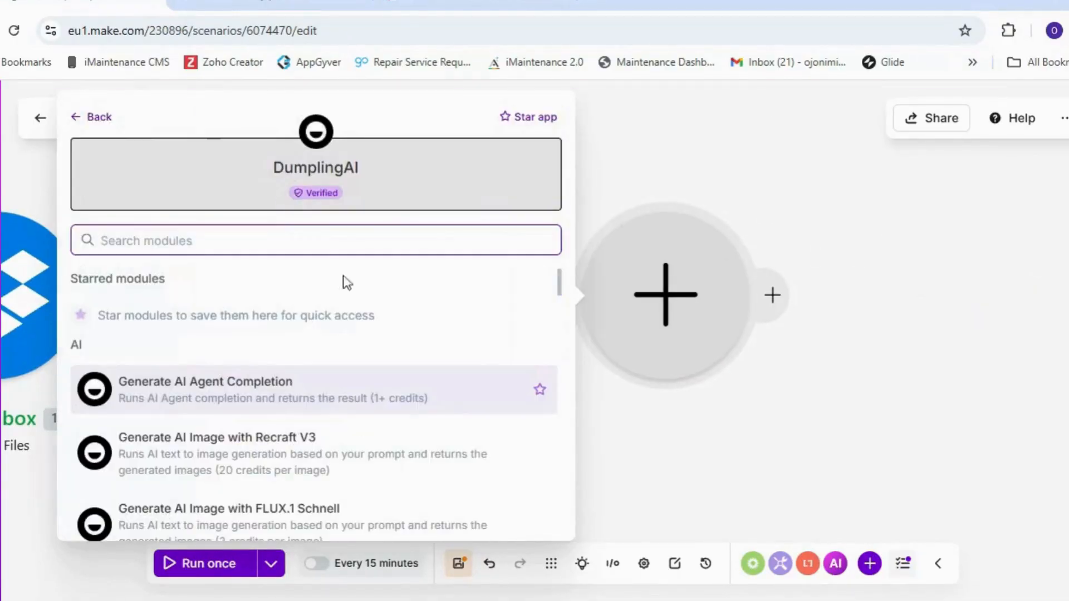
scroll(351, 309, down, 15)
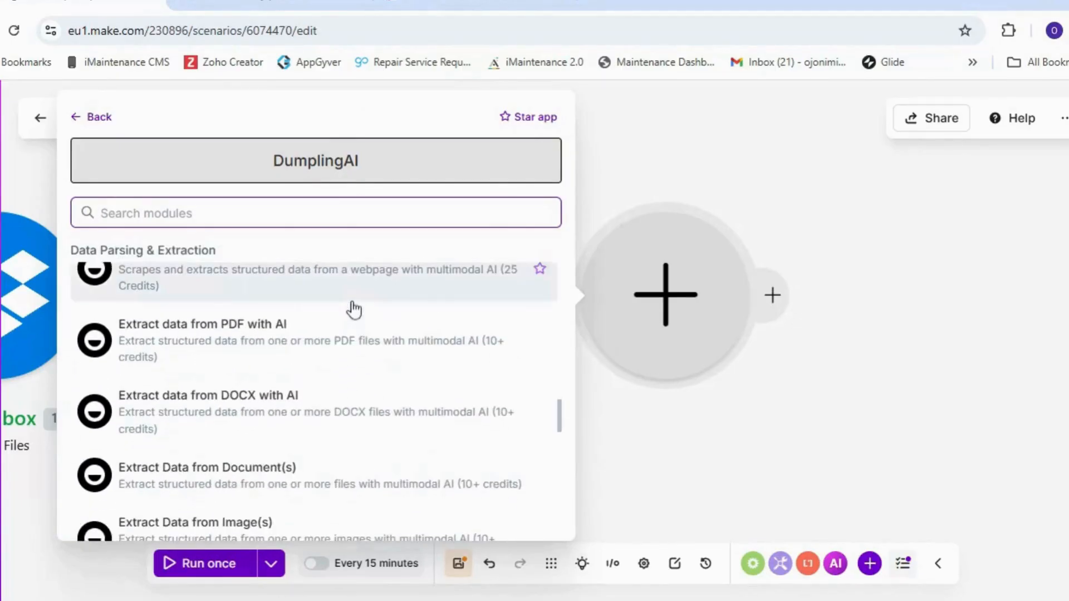
click(229, 345)
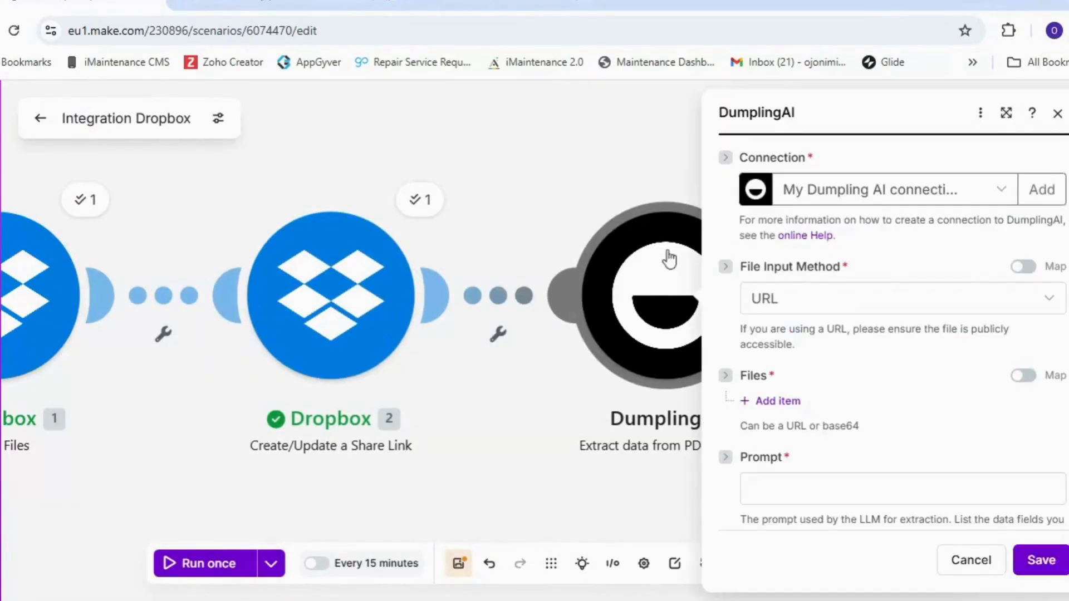
Step: Add a file item to the DumplingAI module and map it to the share link module's Download Url
click(778, 401)
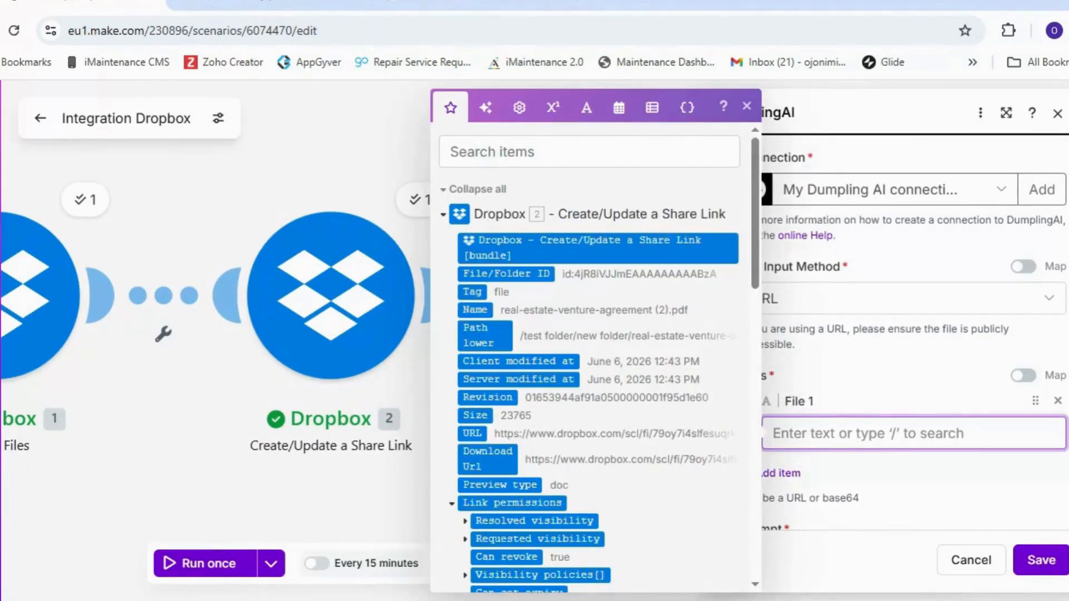
click(488, 459)
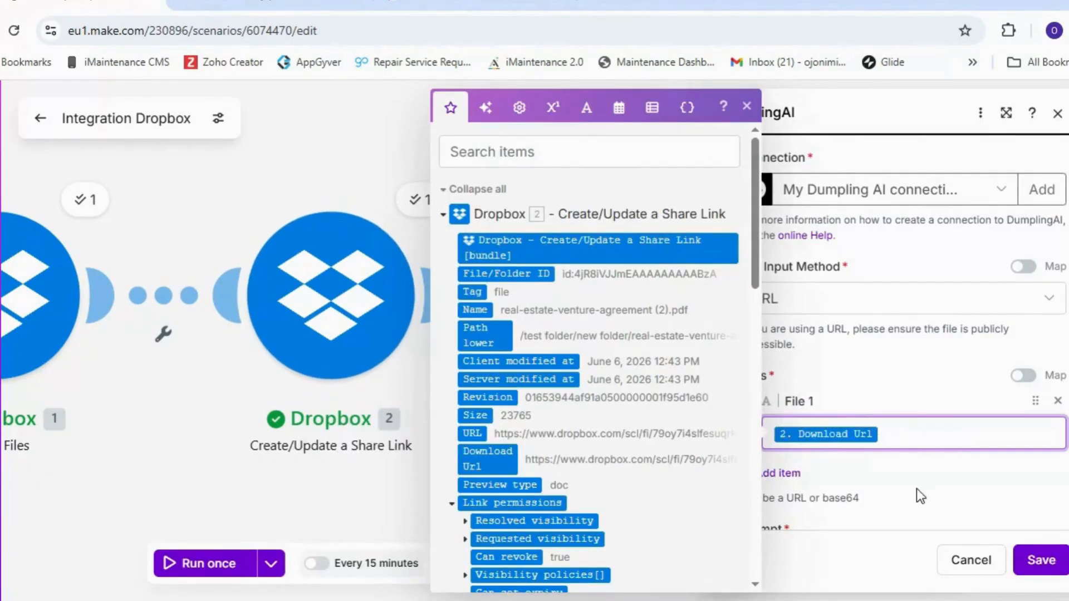
click(916, 489)
Step: Enter the extraction prompt "Provide a summary of the file" and save the DumplingAI module
scroll(917, 489, down, 3)
click(919, 381)
text(Provide a summary of the file)
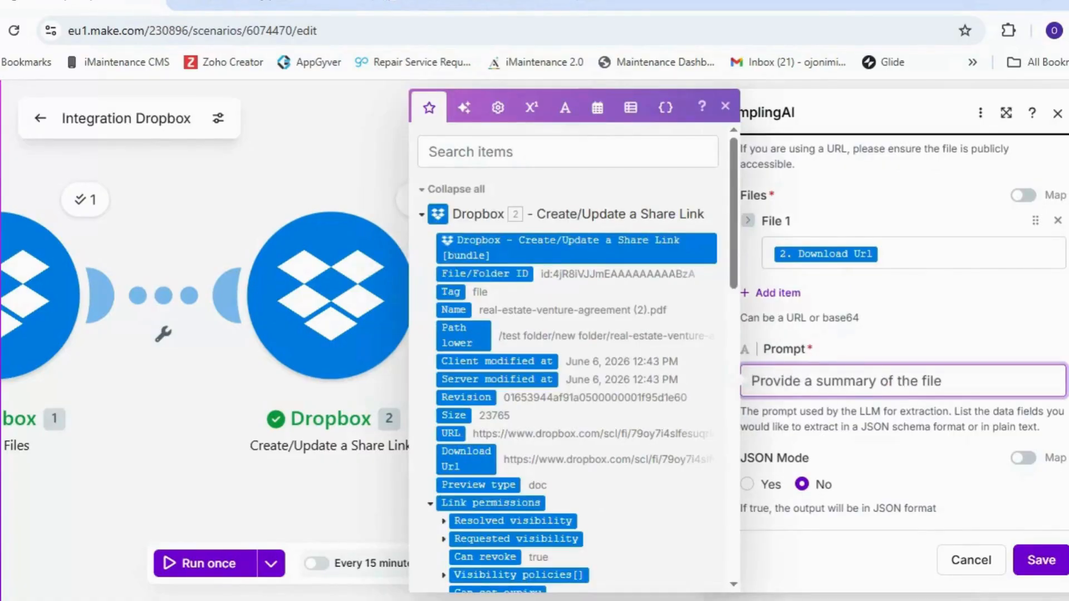
click(1032, 565)
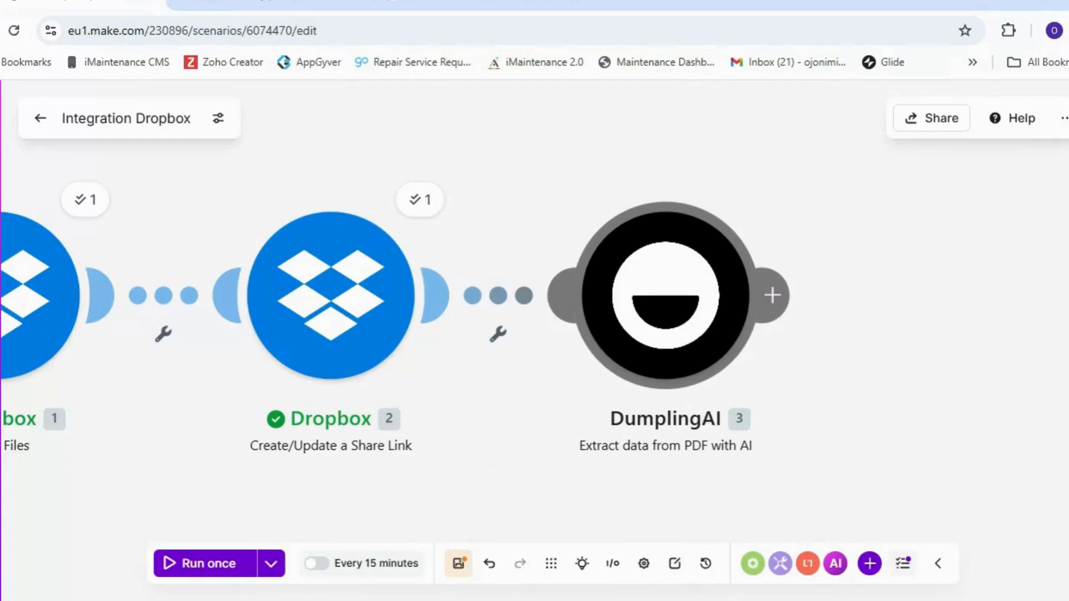
Step: Run the scenario once with existing data from the 6/7/2026 12:18:20 AM run
click(272, 567)
click(313, 452)
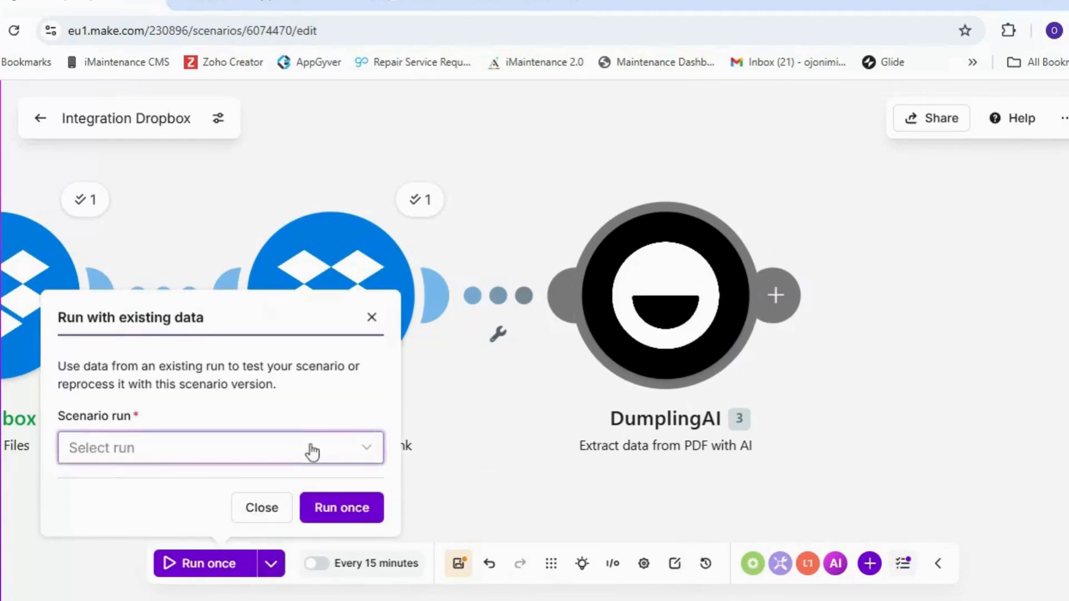
click(223, 490)
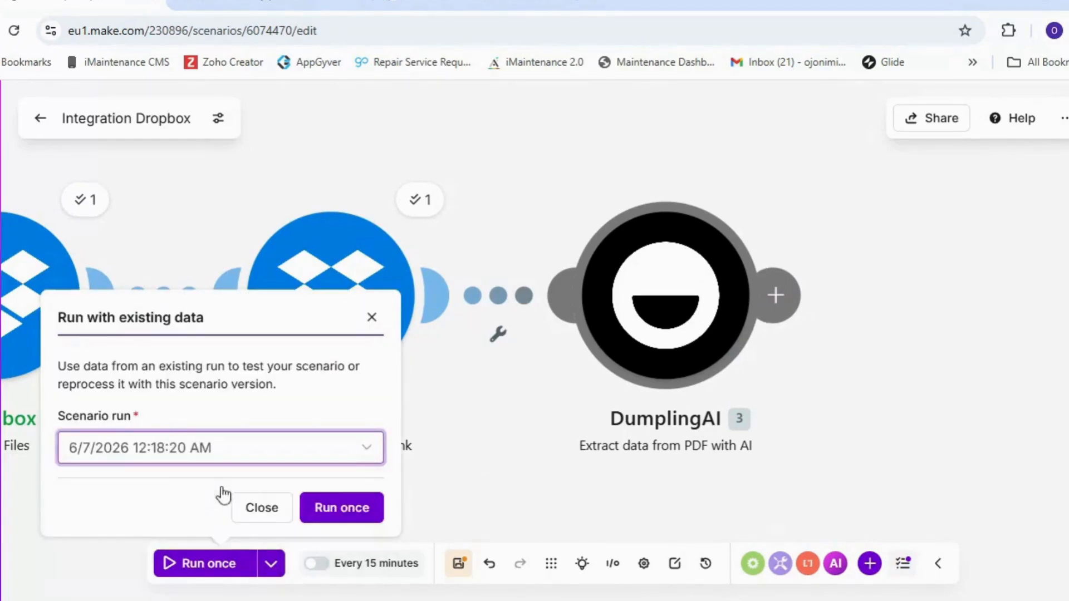
click(327, 507)
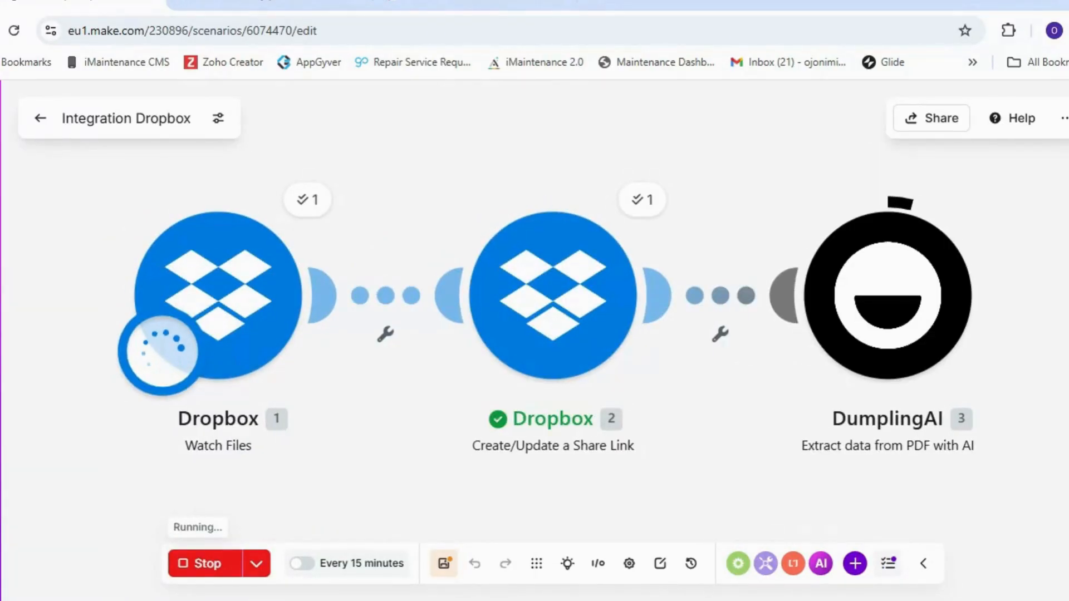
Step: Inspect the DumplingAI module's output and expand its Results to read the generated summary
click(974, 202)
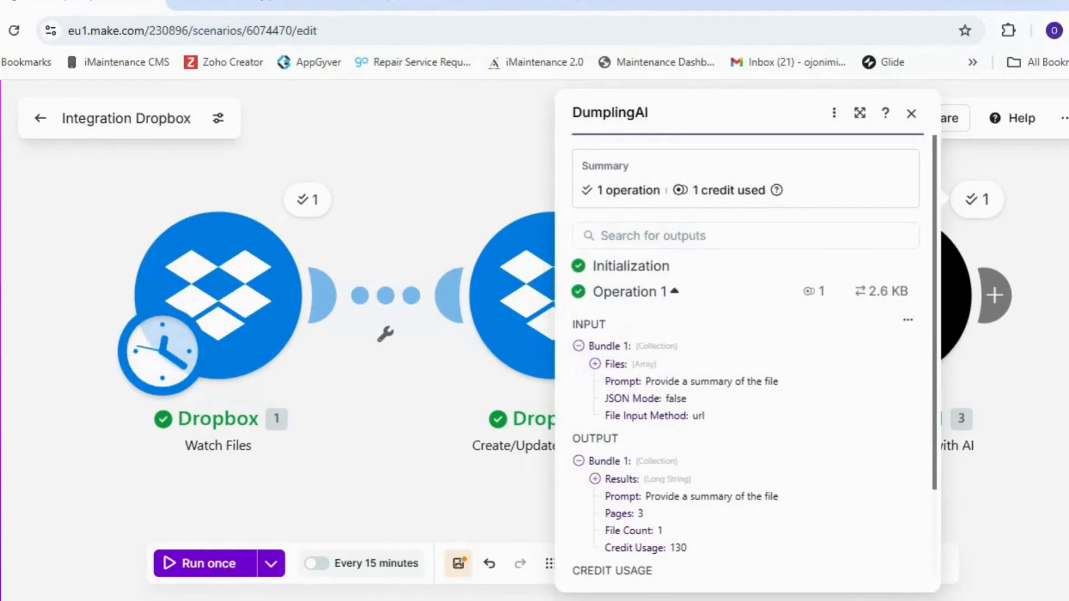
scroll(774, 356, down, 2)
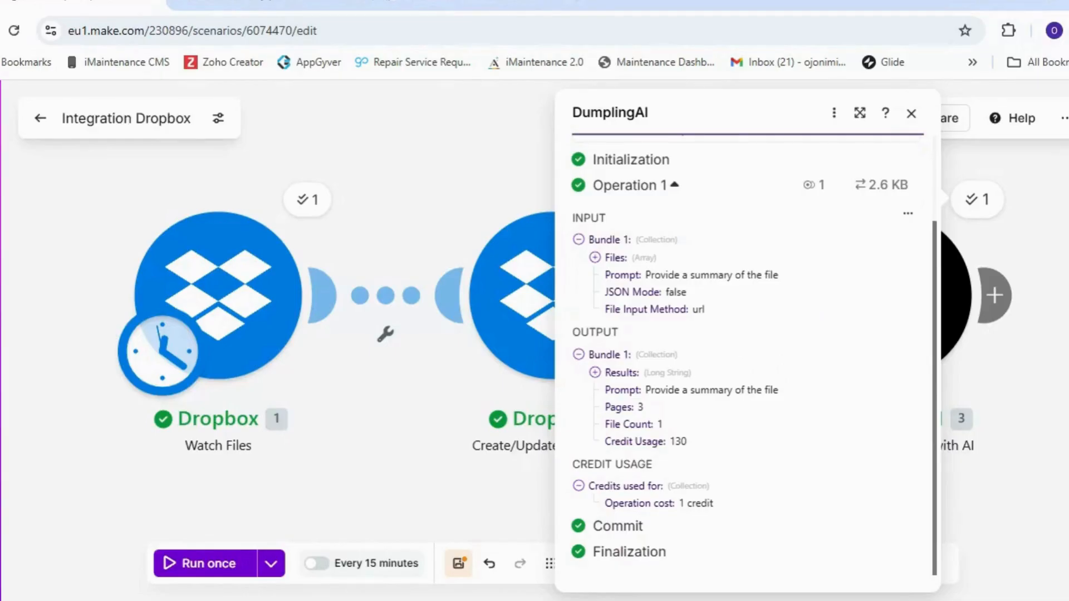
click(618, 372)
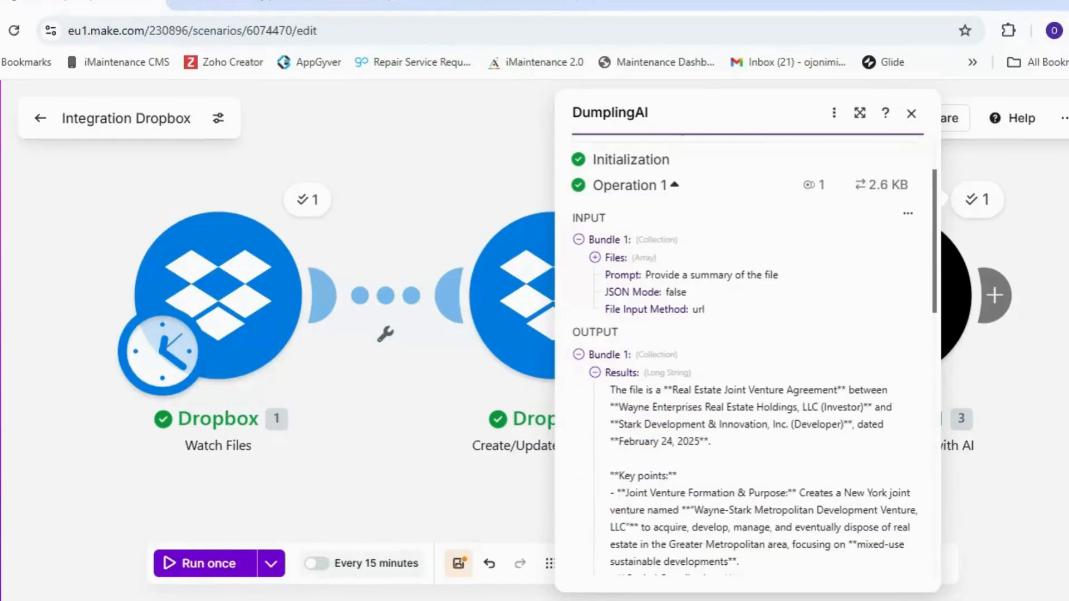
click(912, 115)
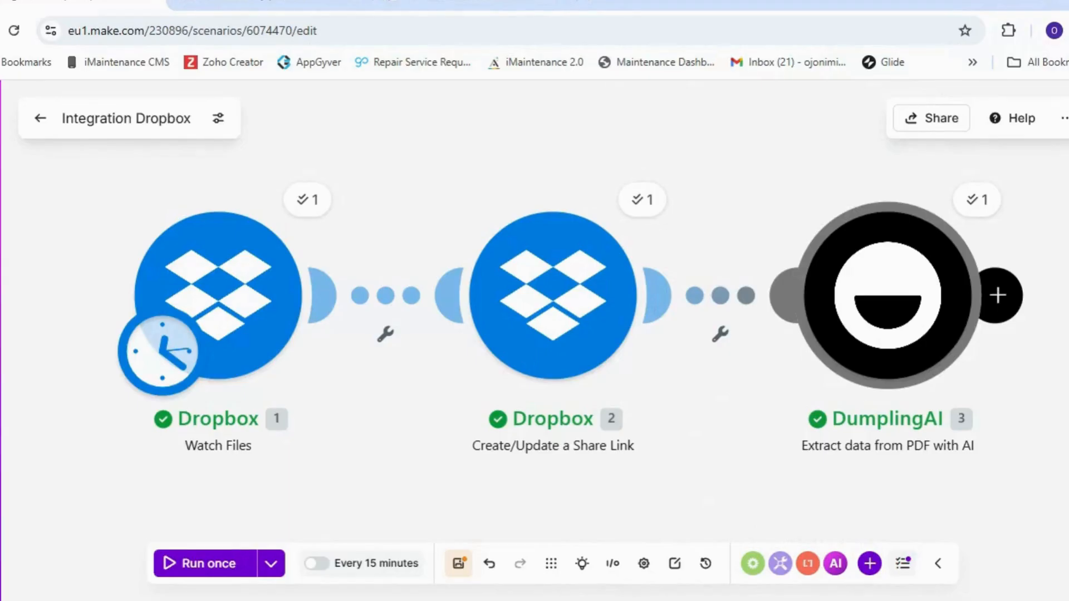
Step: Add the Anthropic Claude Simple Text Prompt module after DumplingAI and set its model to Claude Haiku 4.5
click(998, 295)
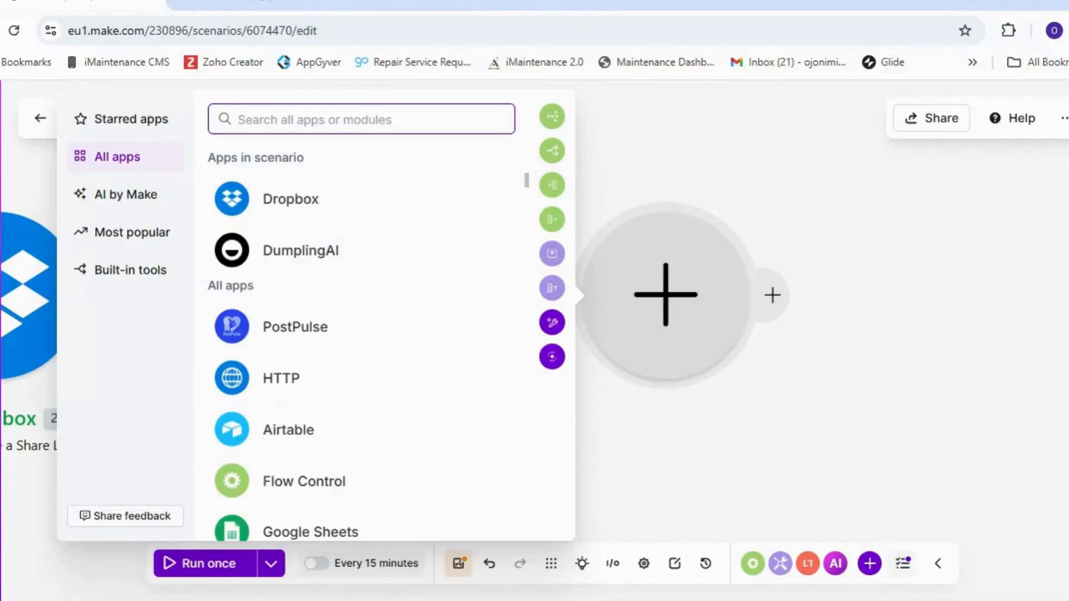
text(anthropic)
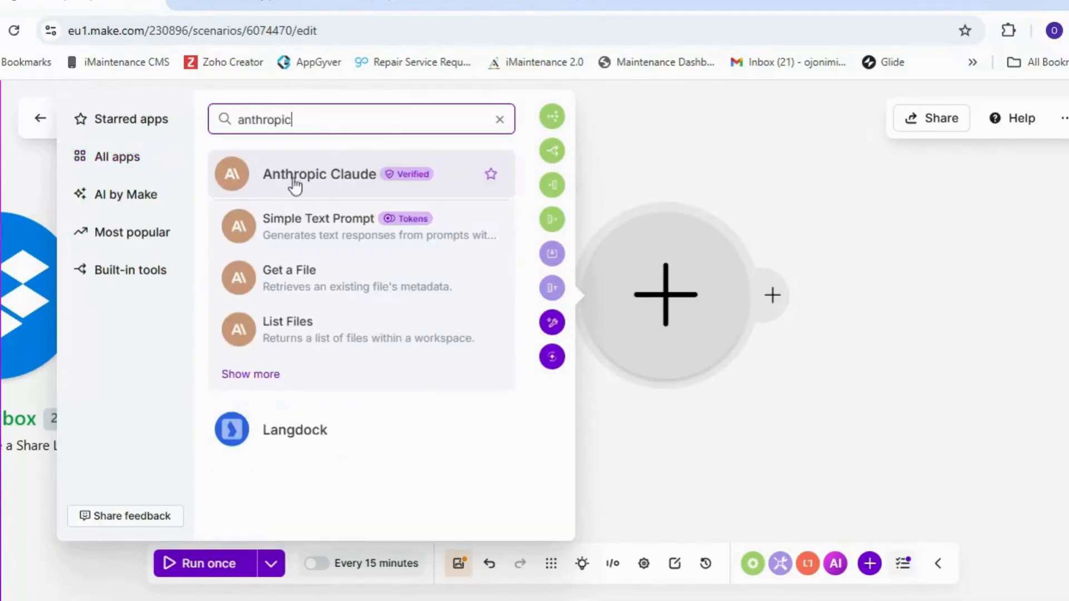
click(294, 183)
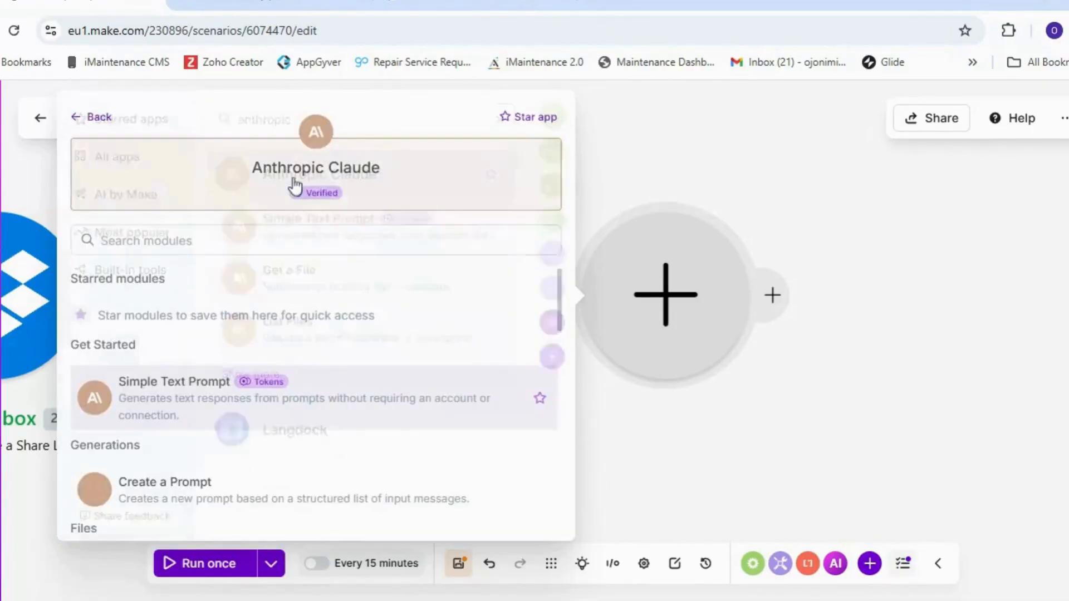
click(170, 411)
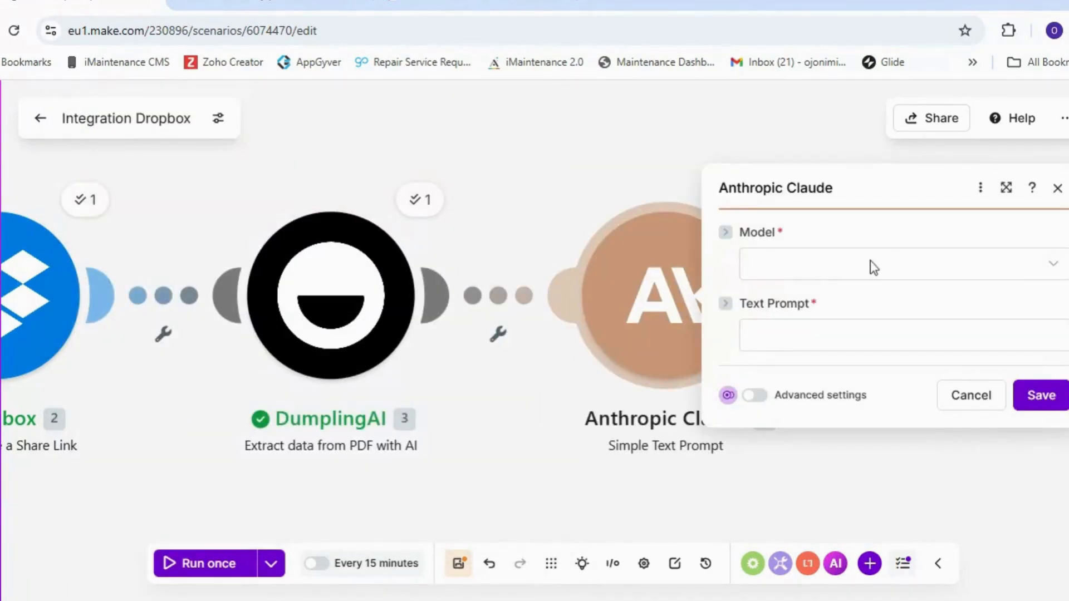
click(907, 265)
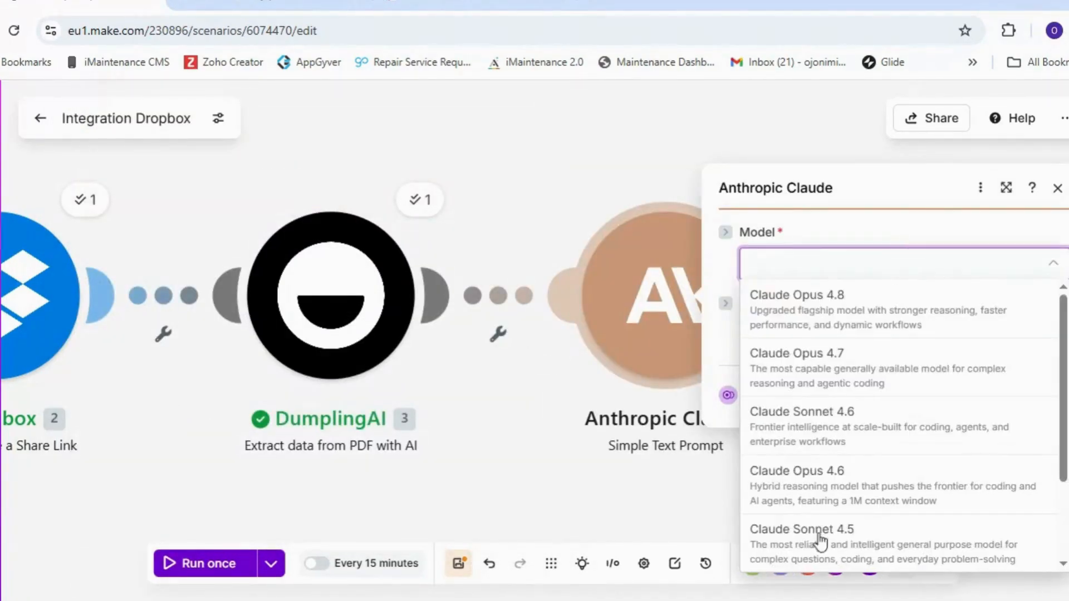
scroll(824, 494, down, 2)
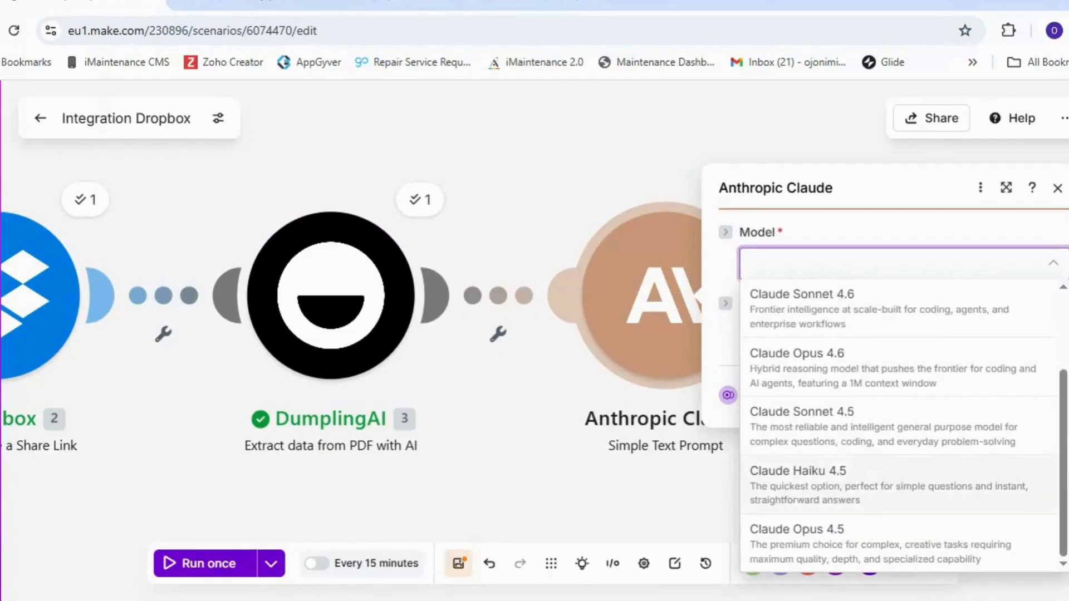
click(823, 494)
Step: Enter the Claude text prompt "Create a humurous, witty social media post for twitter using the provided summary. PROVIDE OUTPUT ONLY"
click(834, 336)
text(Create a humurous)
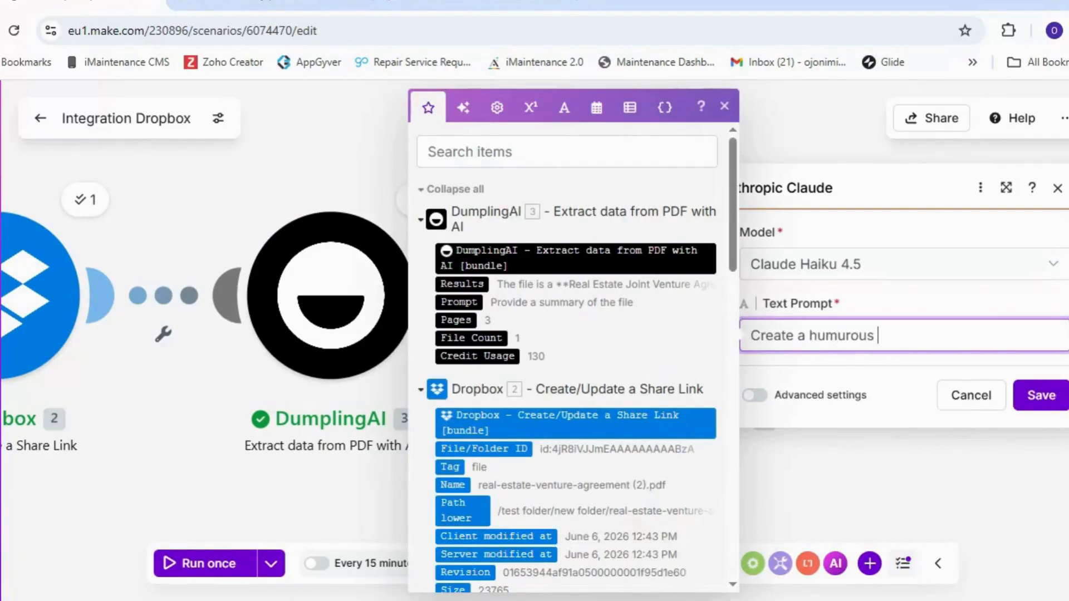
key(BackSpace)
text(, qitty)
key(BackSpace)
key(BackSpace)
key(BackSpace)
key(BackSpace)
key(BackSpace)
text(witty social media post for twitte)
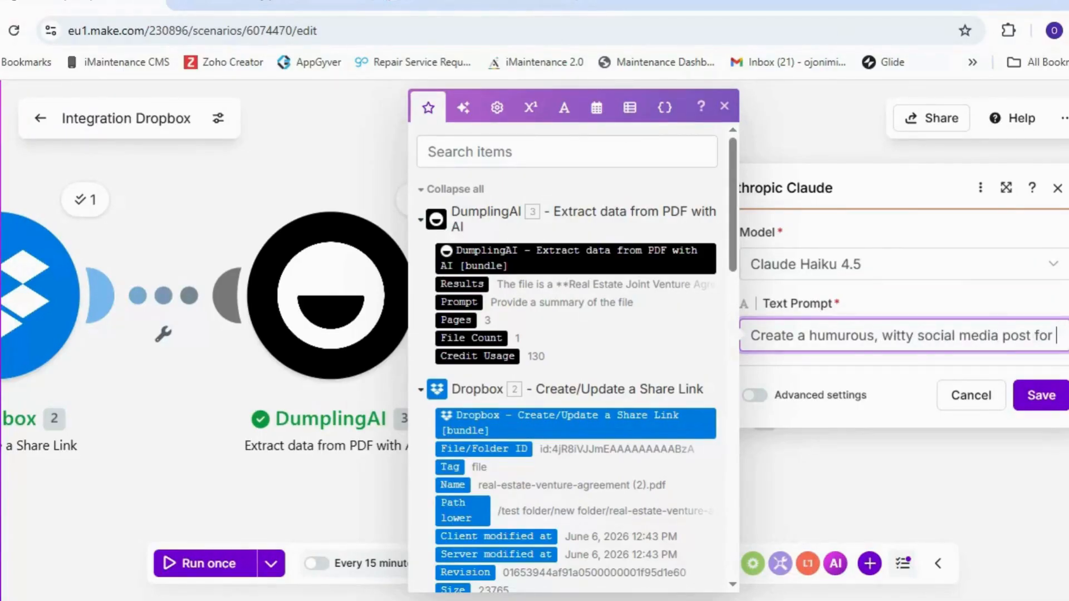
key(BackSpace)
text(itter)
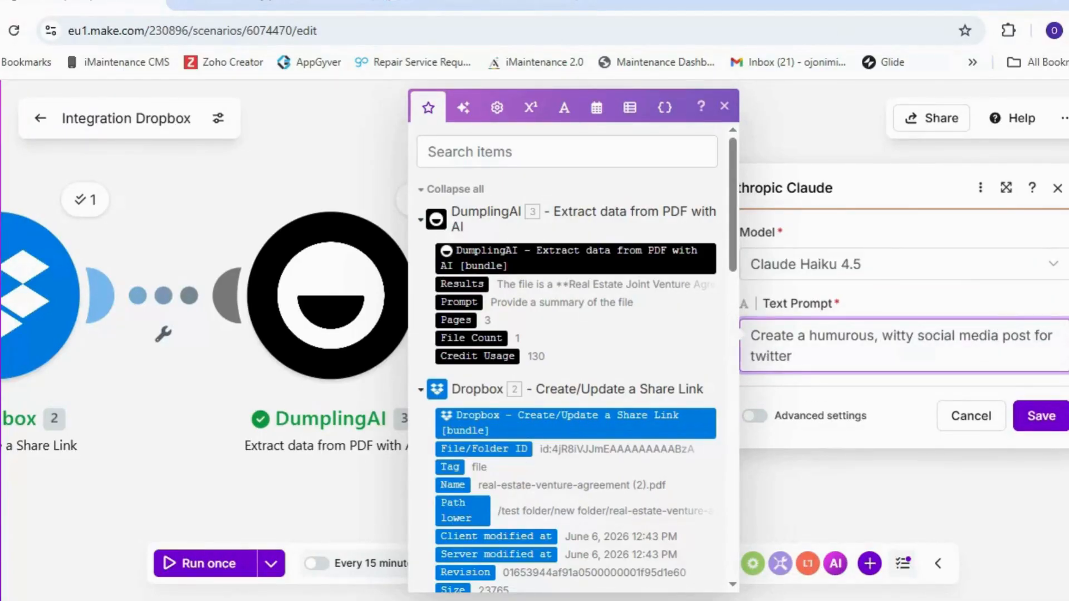
text( using the provided summary)
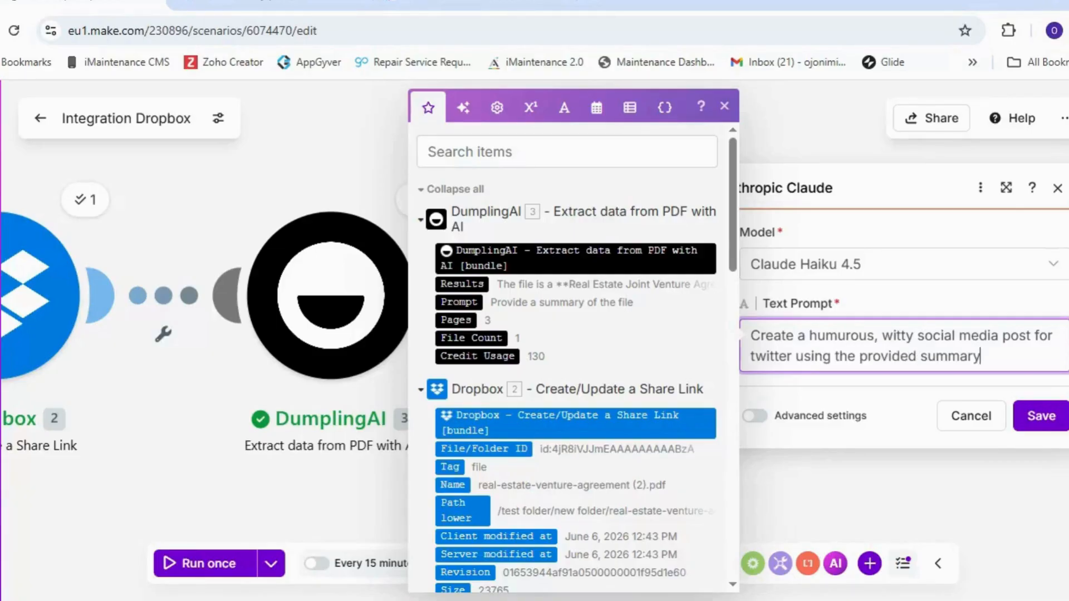
text(. PROVIDE OUTPUT ONLY)
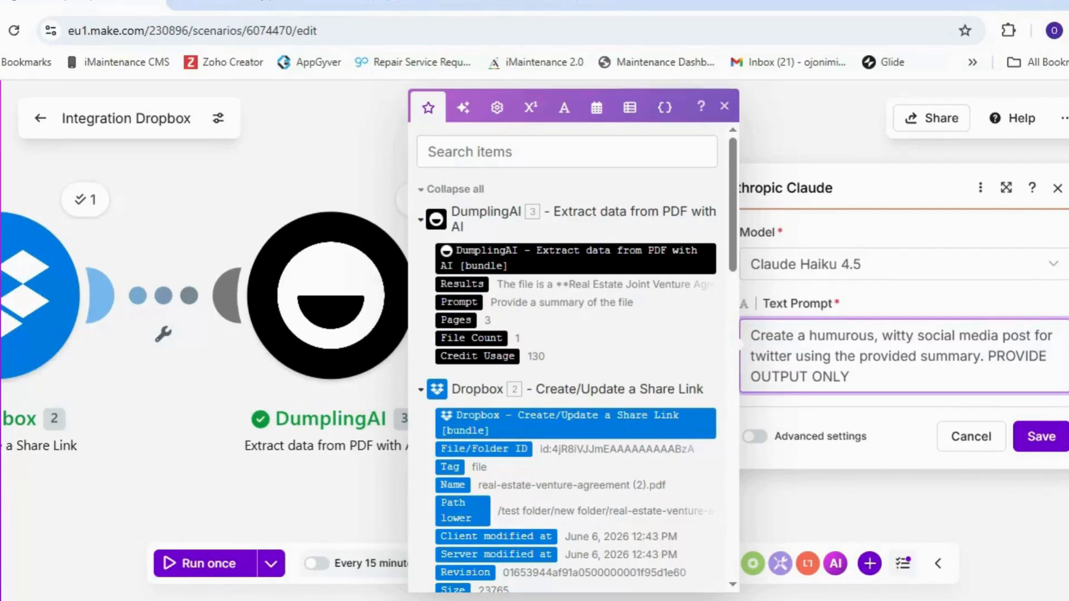
Step: End the prompt with a colon and a blank line, insert the DumplingAI Results below it, and save the Claude module
text(:)
key(Return)
key(Return)
click(453, 283)
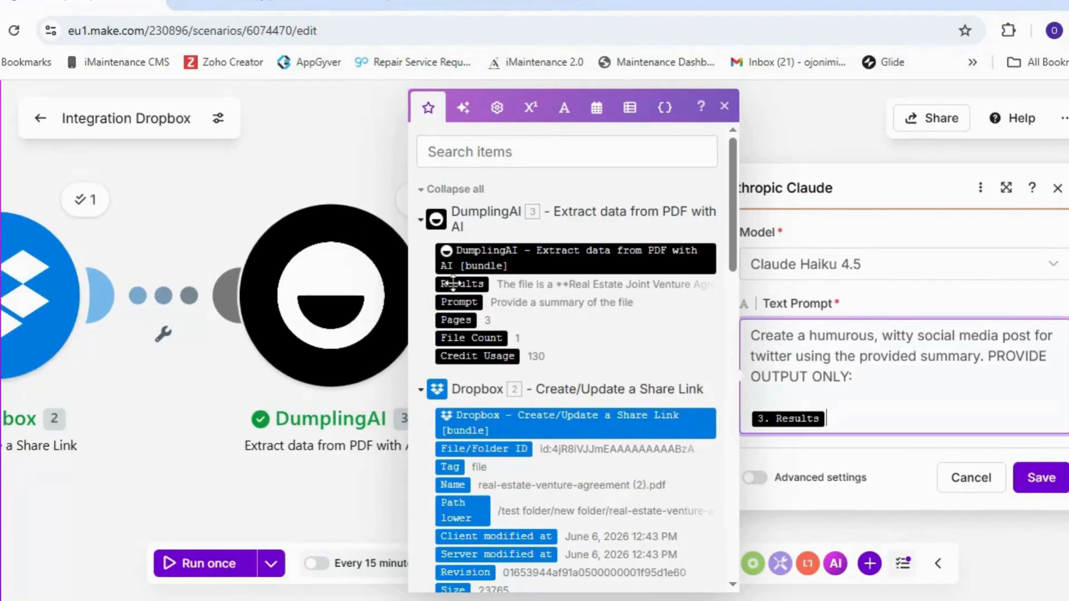
click(1039, 478)
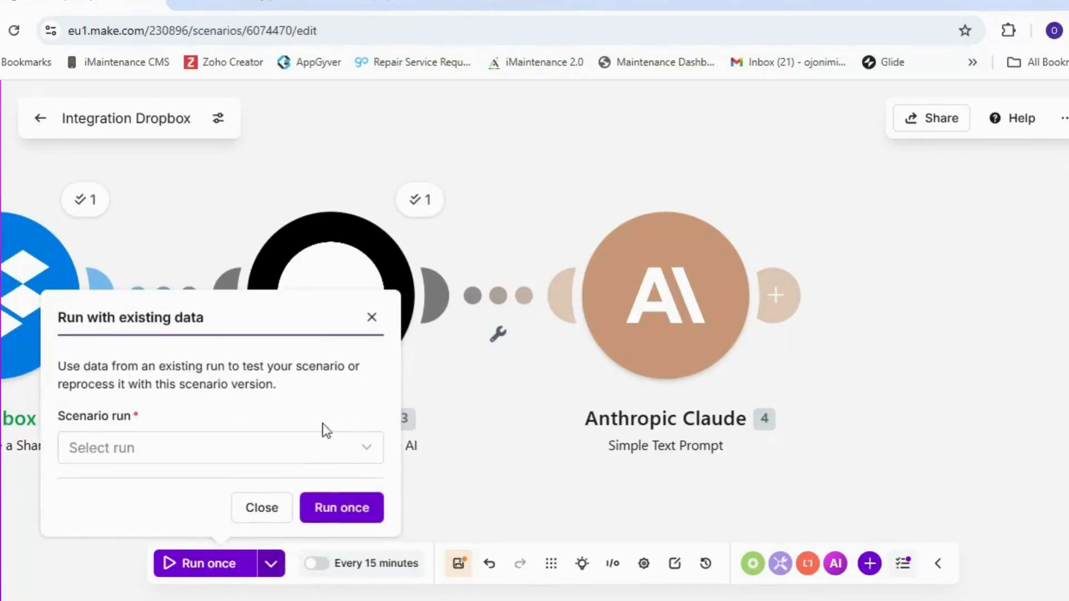
Step: Run the scenario including the Claude module once, using data from an existing run
click(220, 447)
click(250, 480)
click(342, 508)
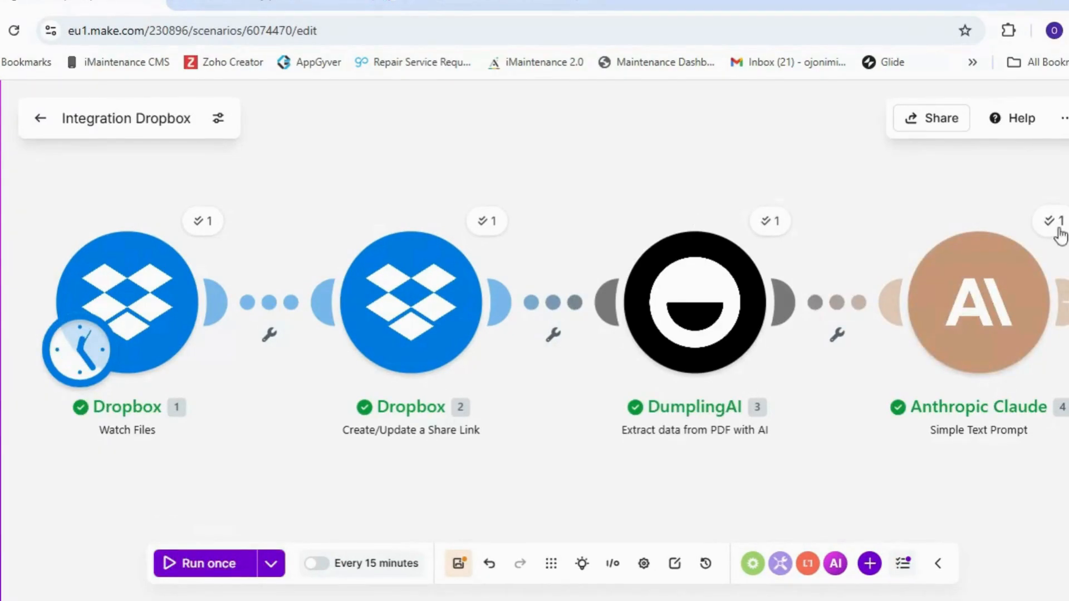
Step: Inspect the Anthropic Claude module's output and read the generated social media post
click(1056, 222)
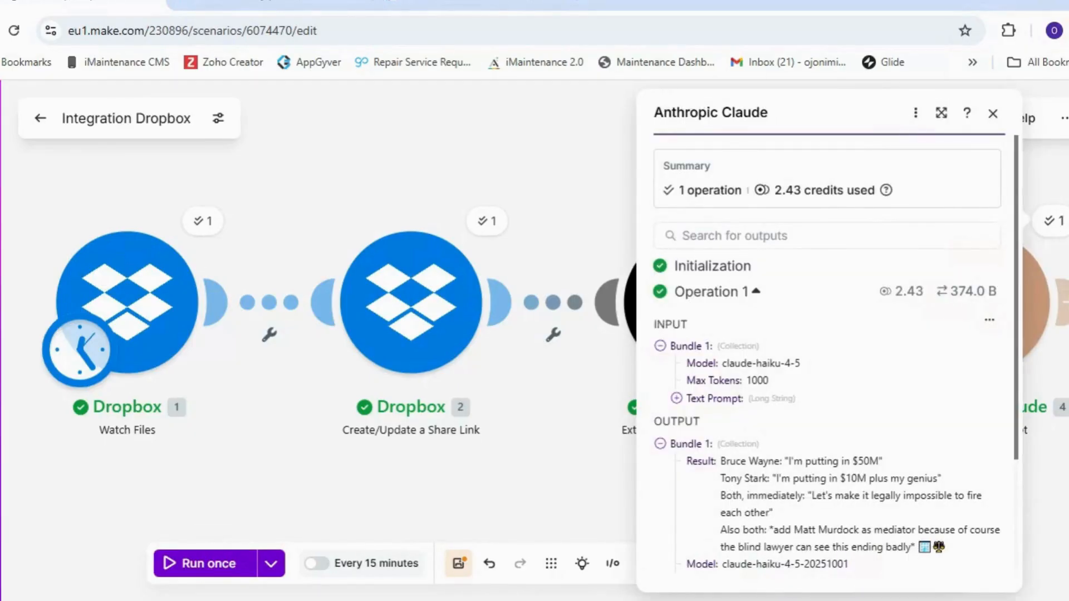
scroll(824, 334, down, 2)
click(993, 114)
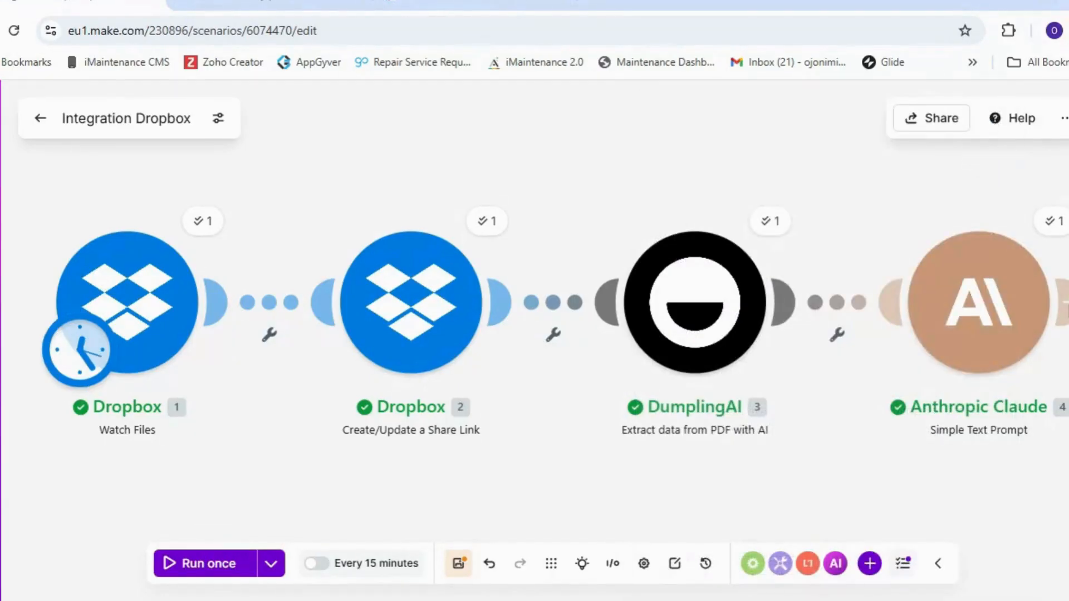
Step: Add the PostPulse Create a post module after the Anthropic Claude module
click(1064, 302)
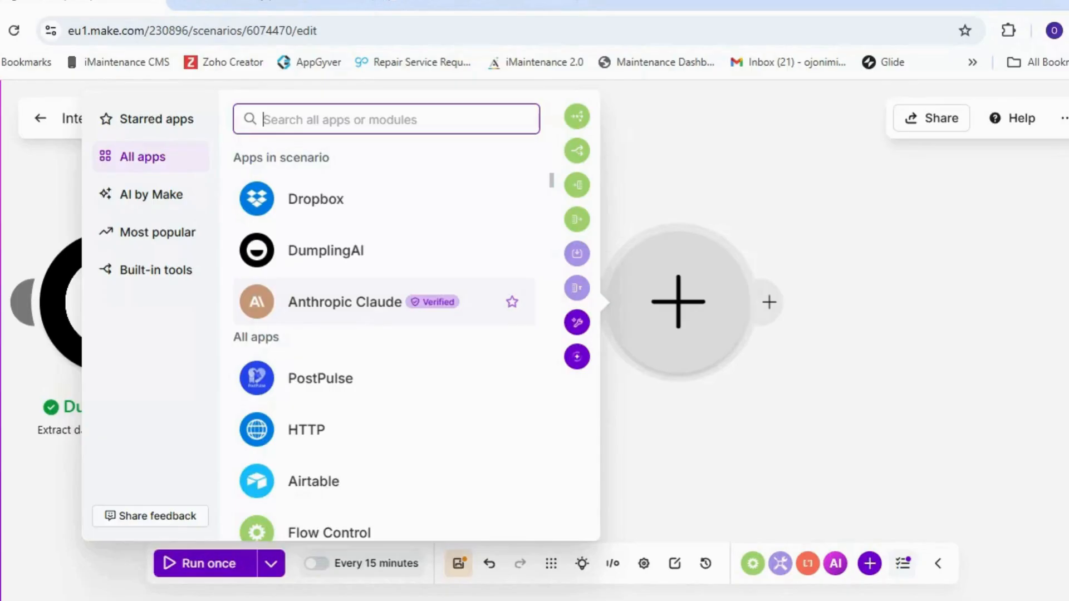
click(258, 390)
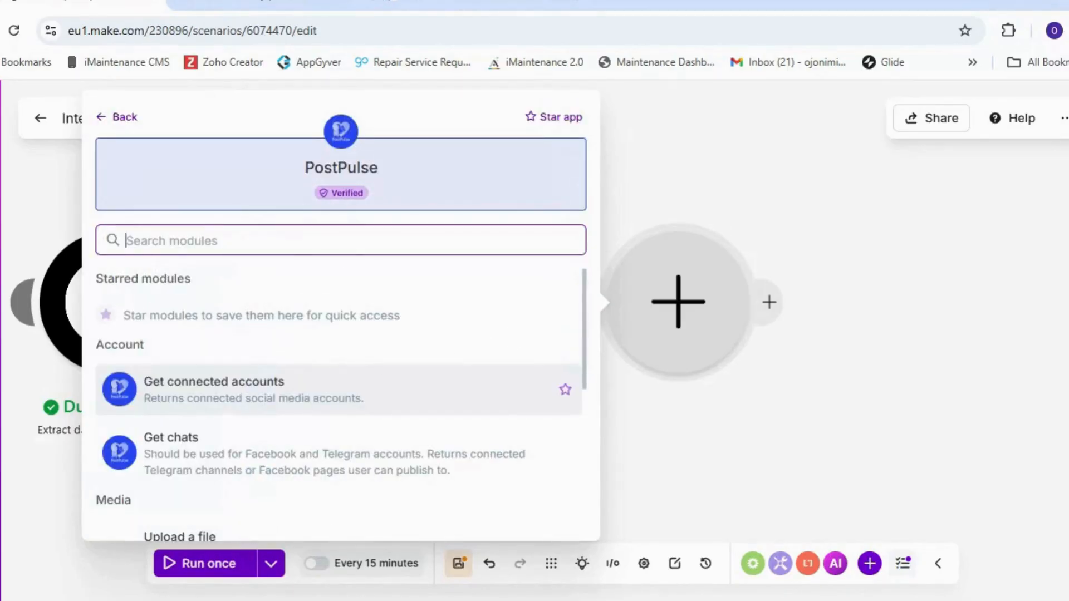
scroll(334, 389, down, 5)
click(306, 440)
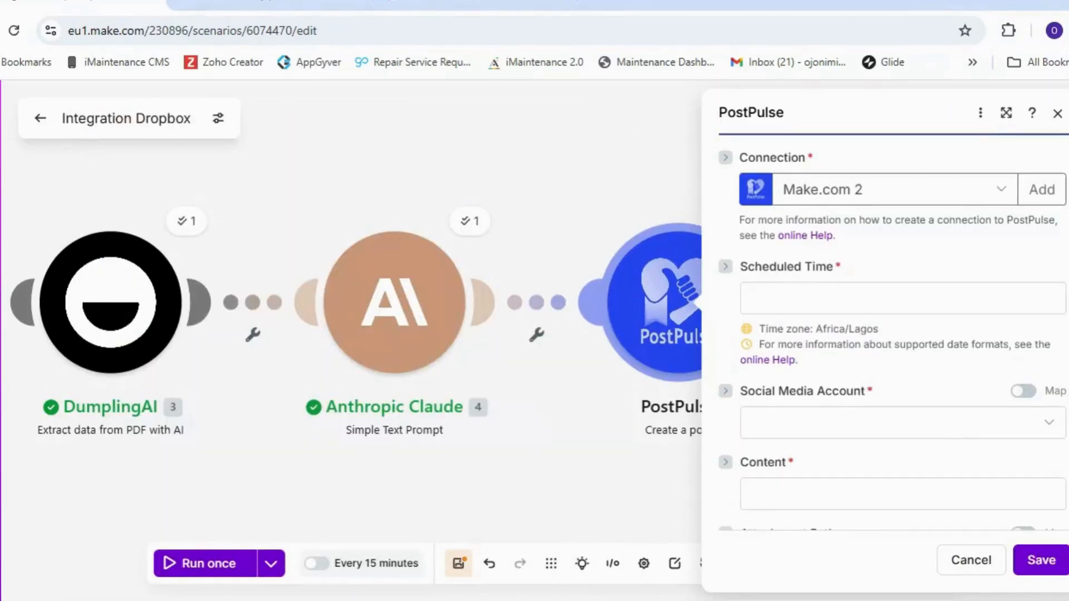
Step: Schedule the PostPulse post for 06/09/2026 12:25 AM and choose the connected BLUE_SKY social media account
click(902, 299)
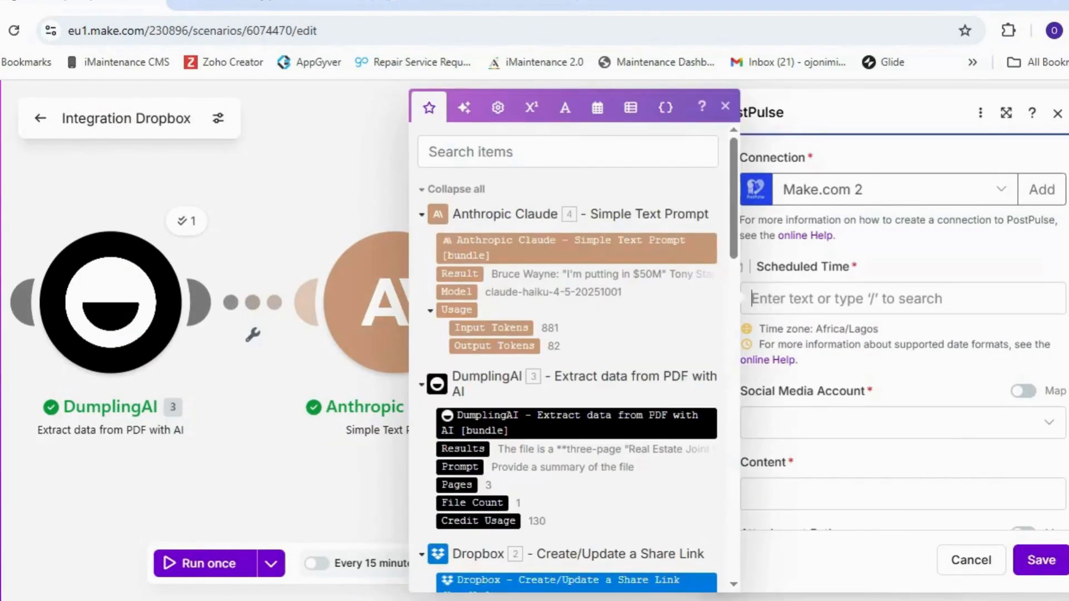
click(597, 107)
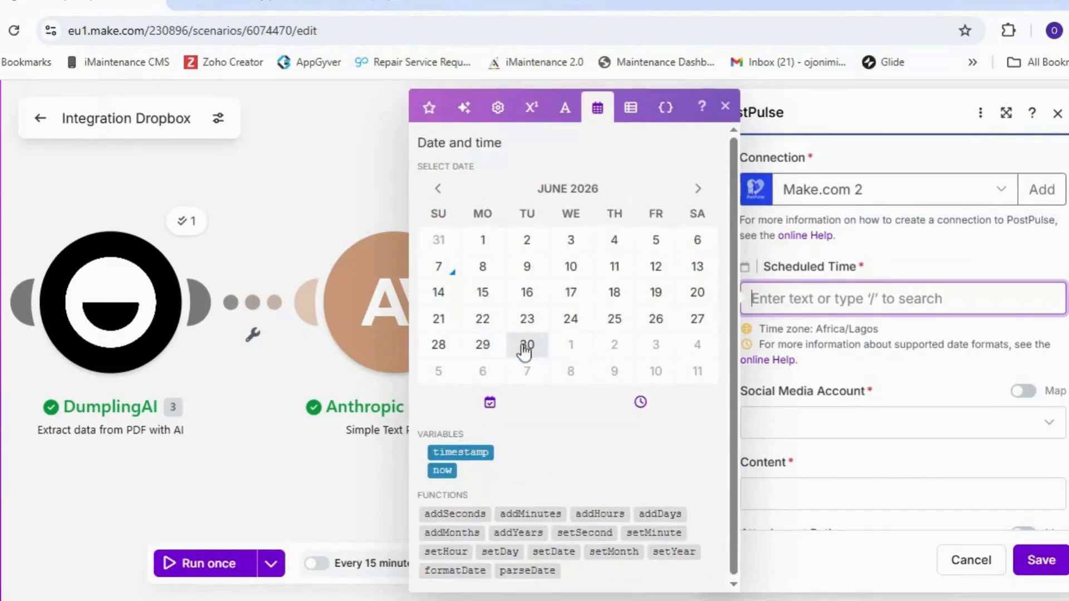
click(525, 268)
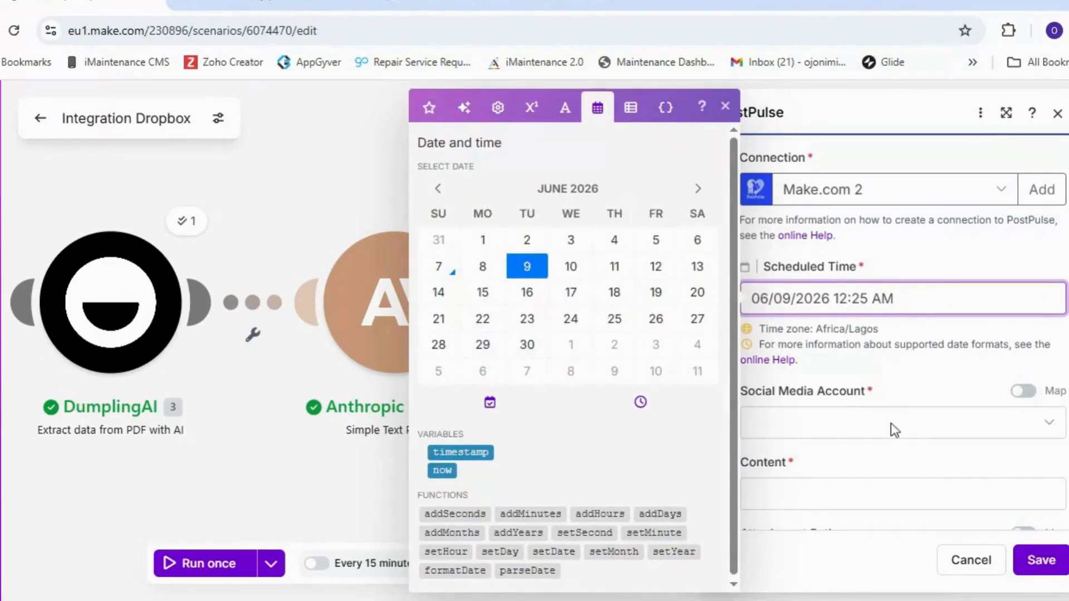
click(908, 430)
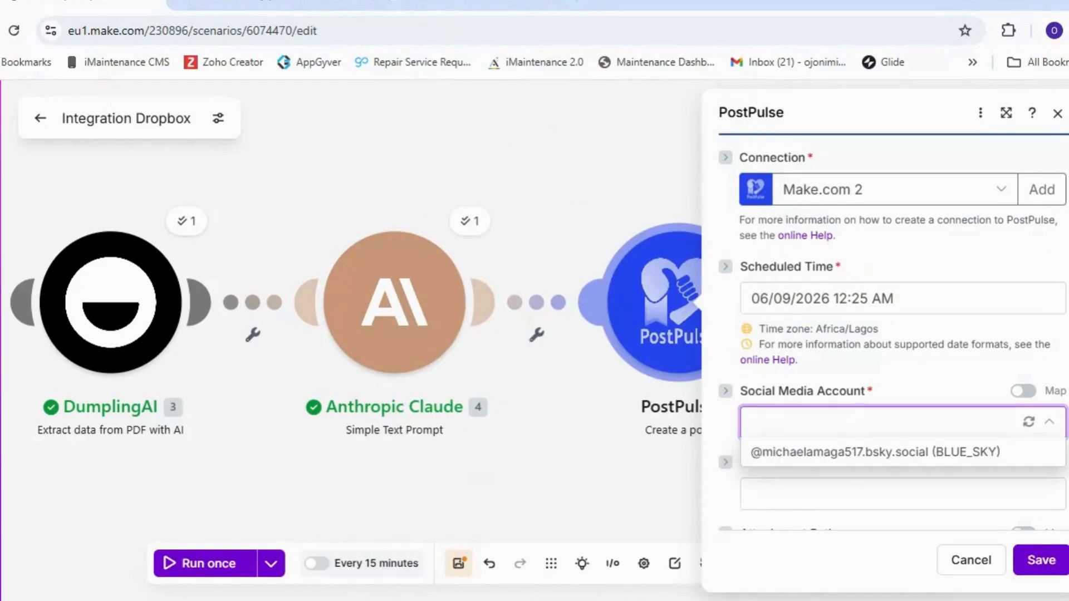
click(876, 453)
Step: Map the post's Content to the Anthropic Claude Result and save the PostPulse module
click(874, 495)
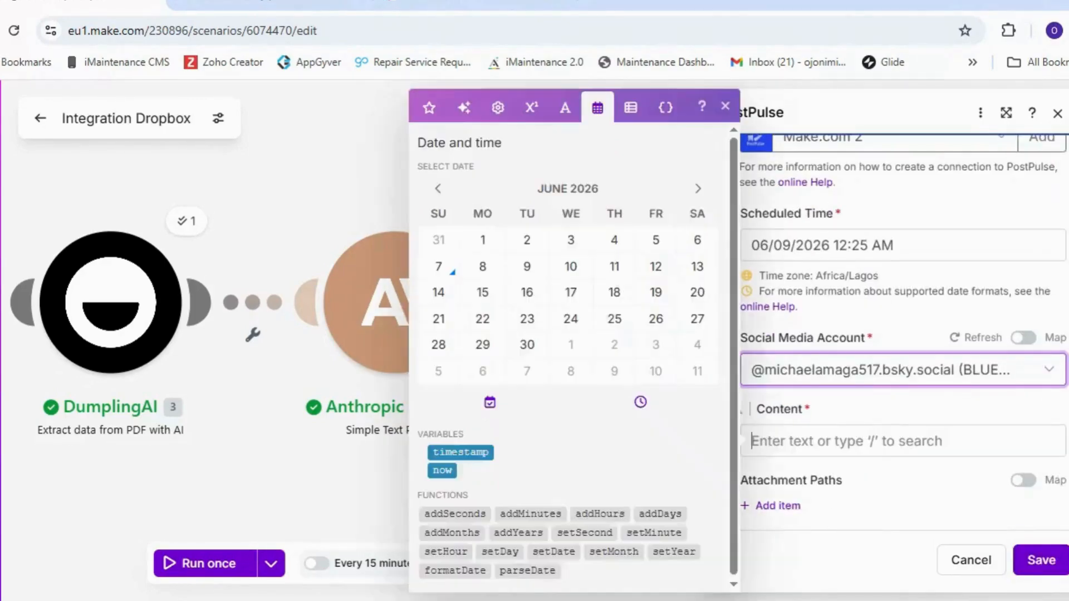
click(428, 108)
click(462, 272)
click(902, 489)
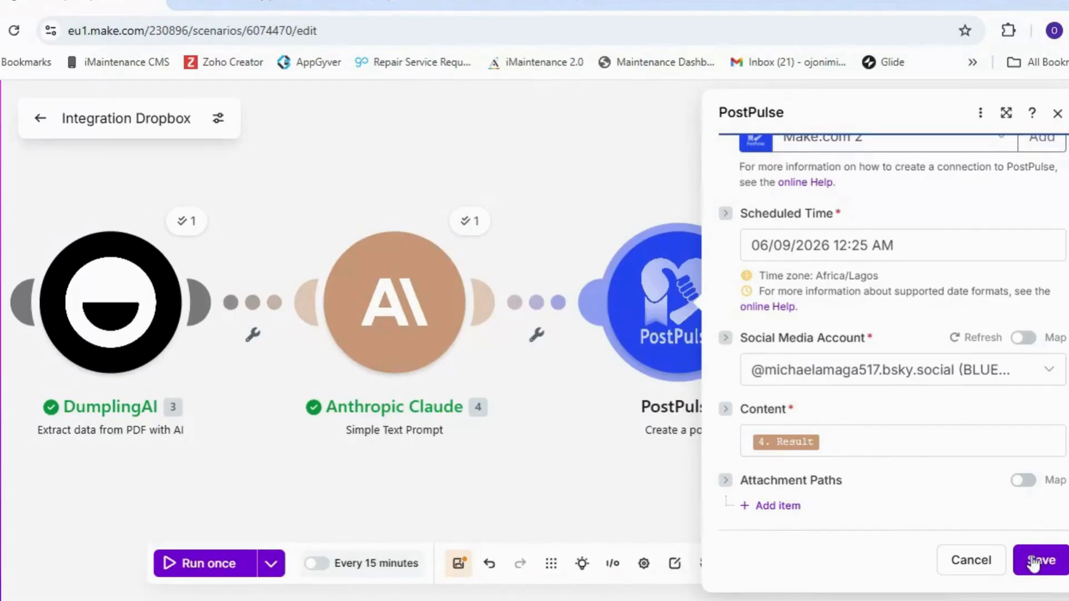
click(1039, 560)
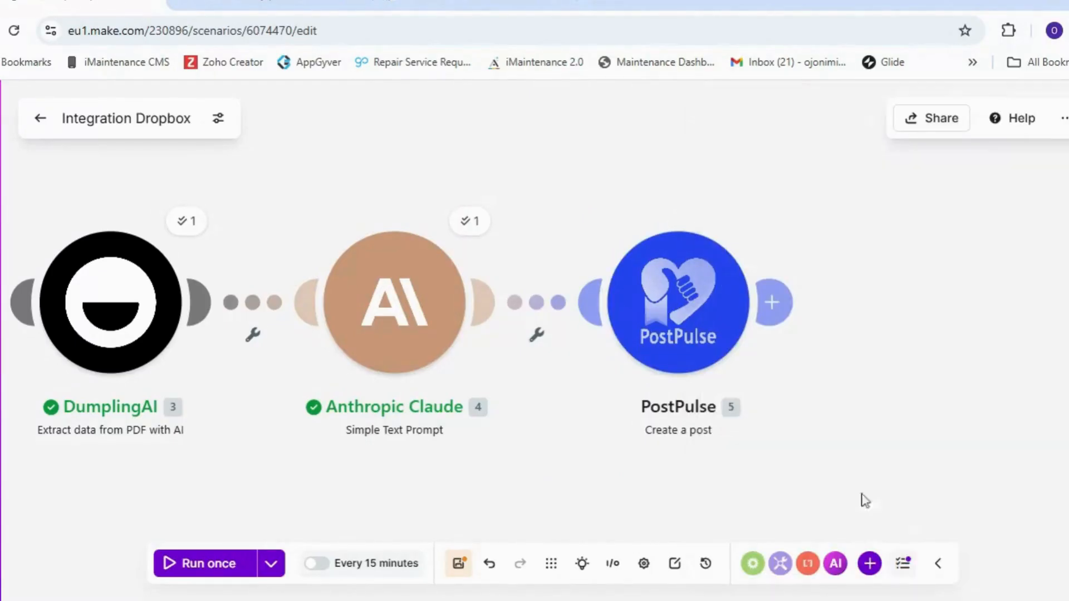
Step: Run the whole scenario once with existing data from the 6/7/2026 12:23:47 AM scenario run
click(272, 569)
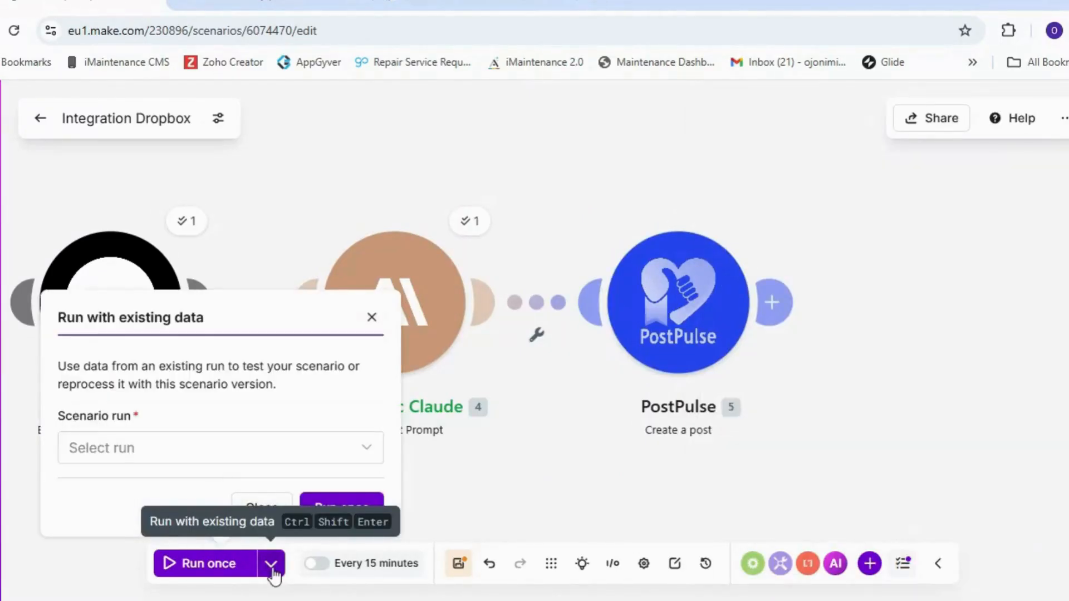
click(313, 461)
click(278, 492)
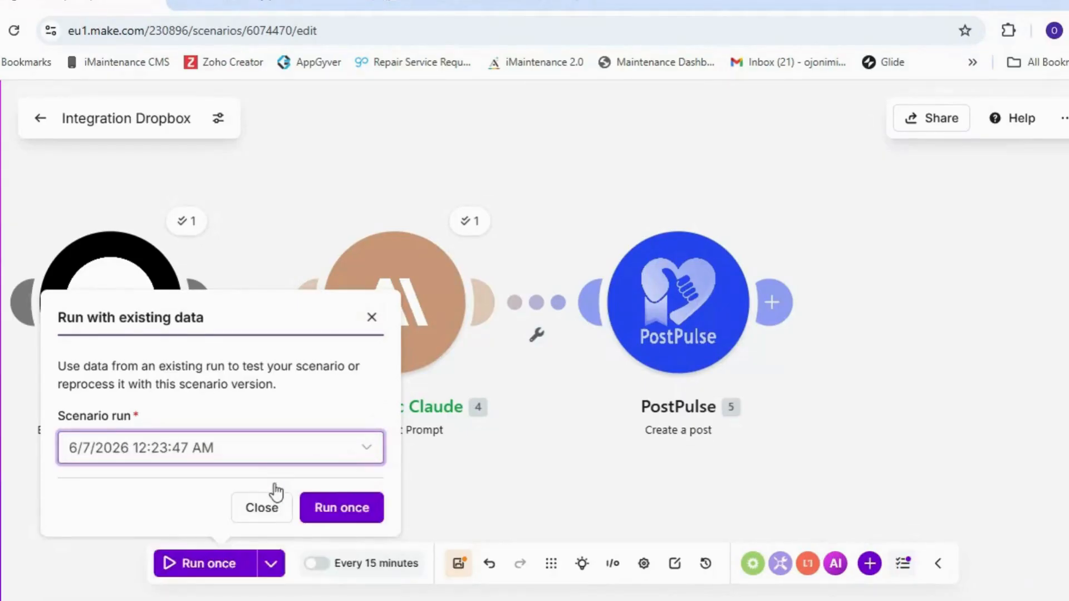
click(338, 511)
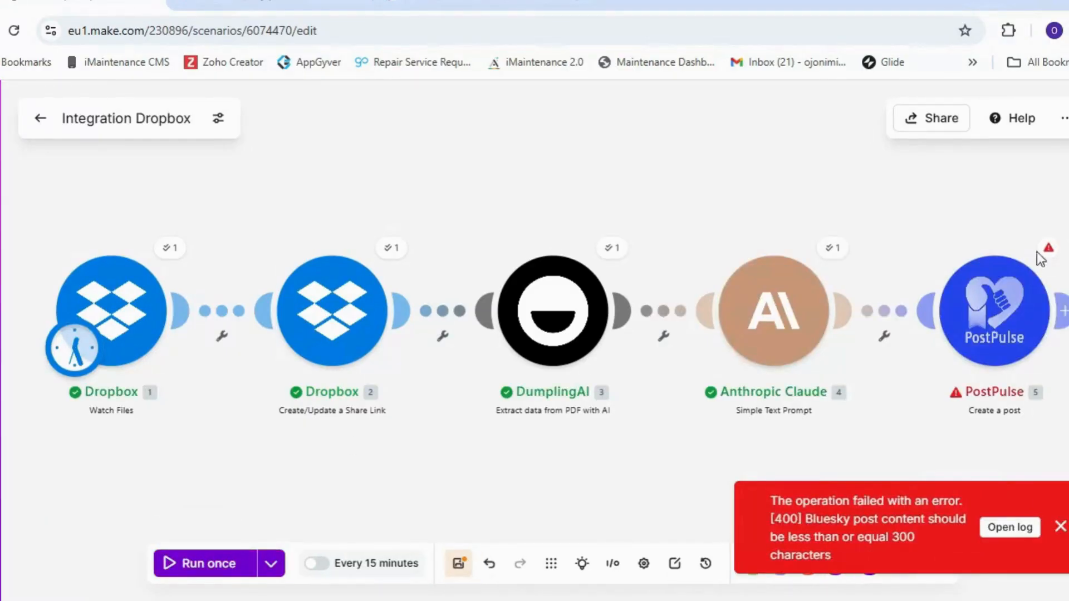
Step: Insert "and only 300 characters" after "provided summary" in the Anthropic Claude text prompt and save the module
click(774, 320)
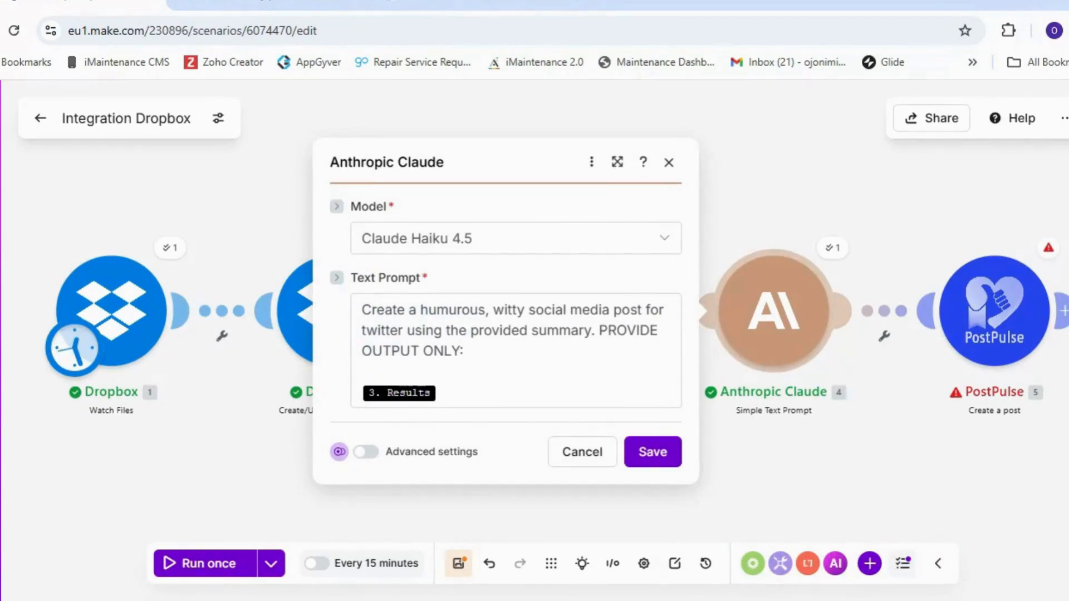
click(461, 351)
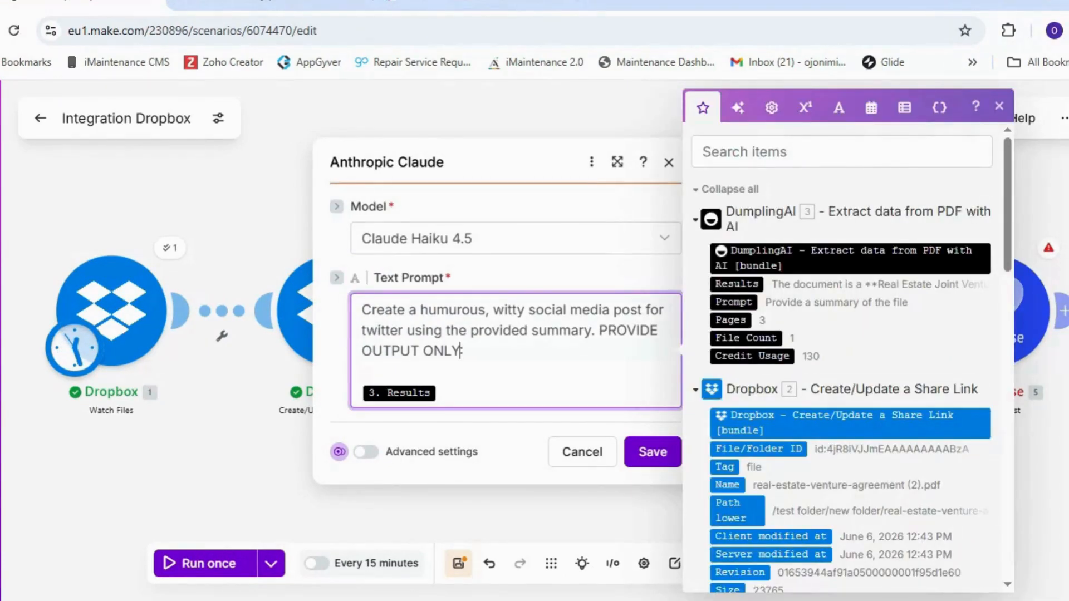
text(and only 300 cahracters)
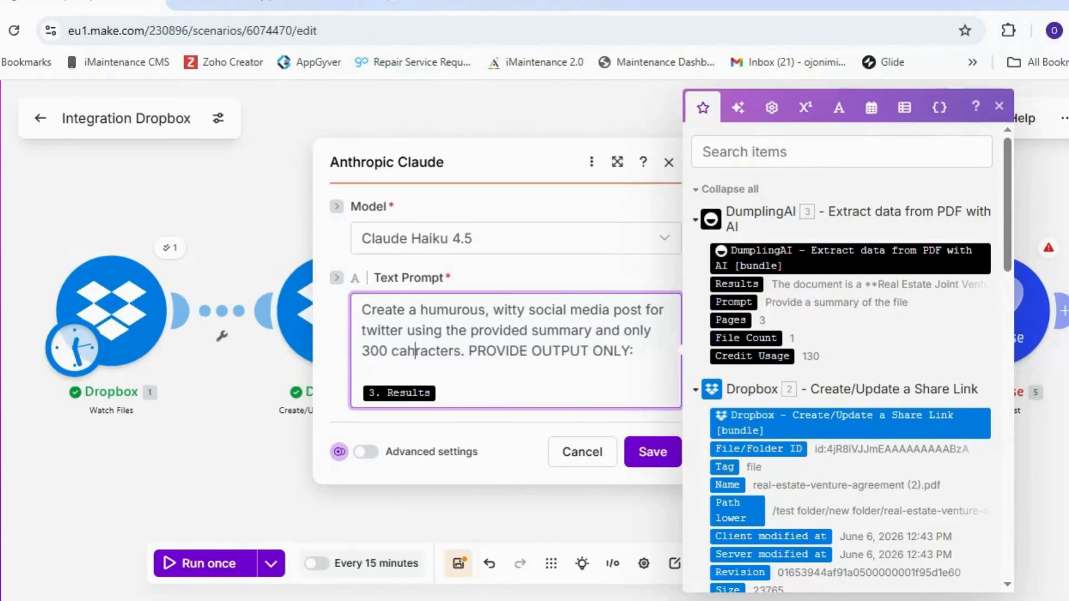
key(BackSpace)
key(BackSpace)
text(ha)
click(646, 453)
Step: Rerun the scenario with the revised prompt, reusing the existing data from the 6/7/2026 12:23:47 AM run
click(270, 563)
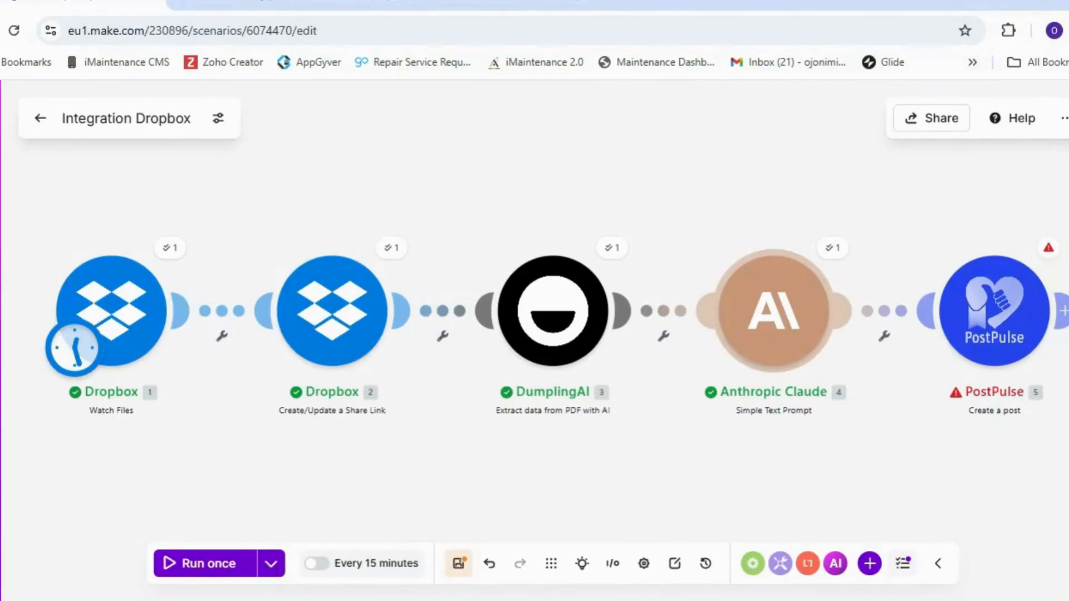
click(306, 451)
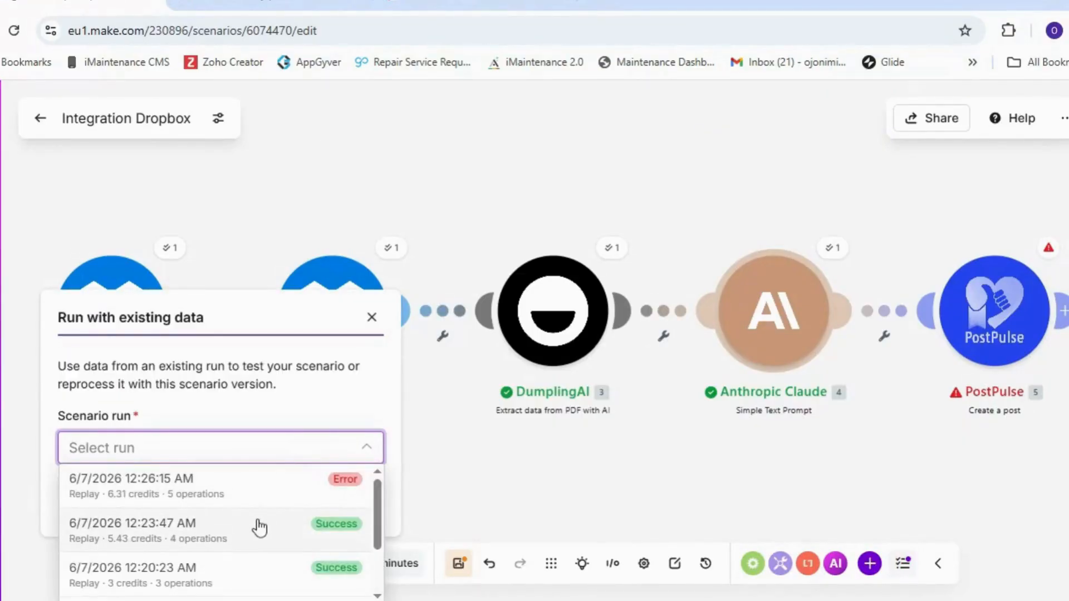
click(210, 535)
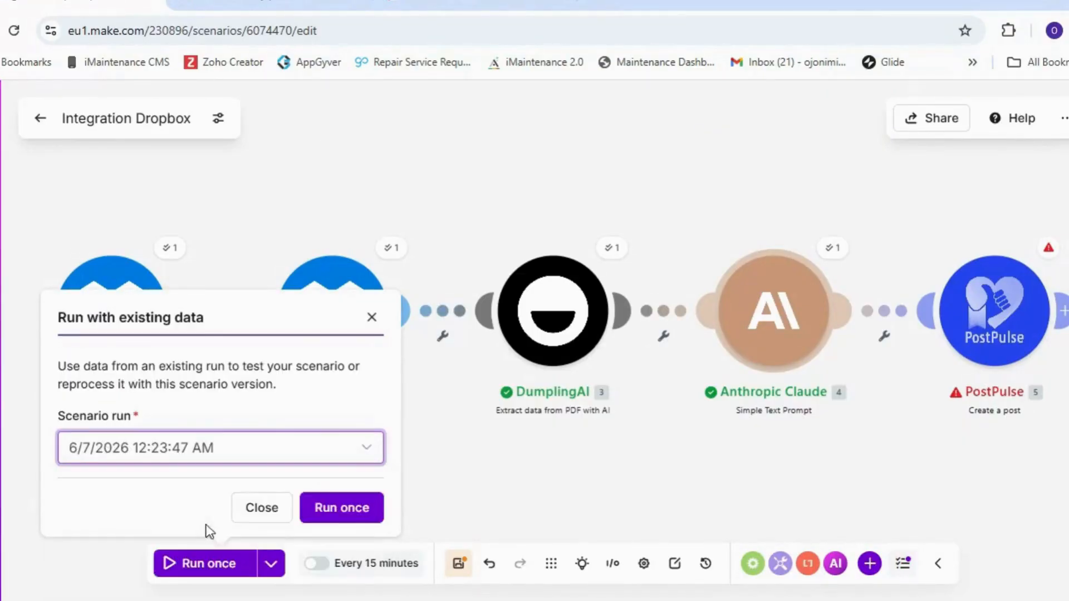
click(337, 506)
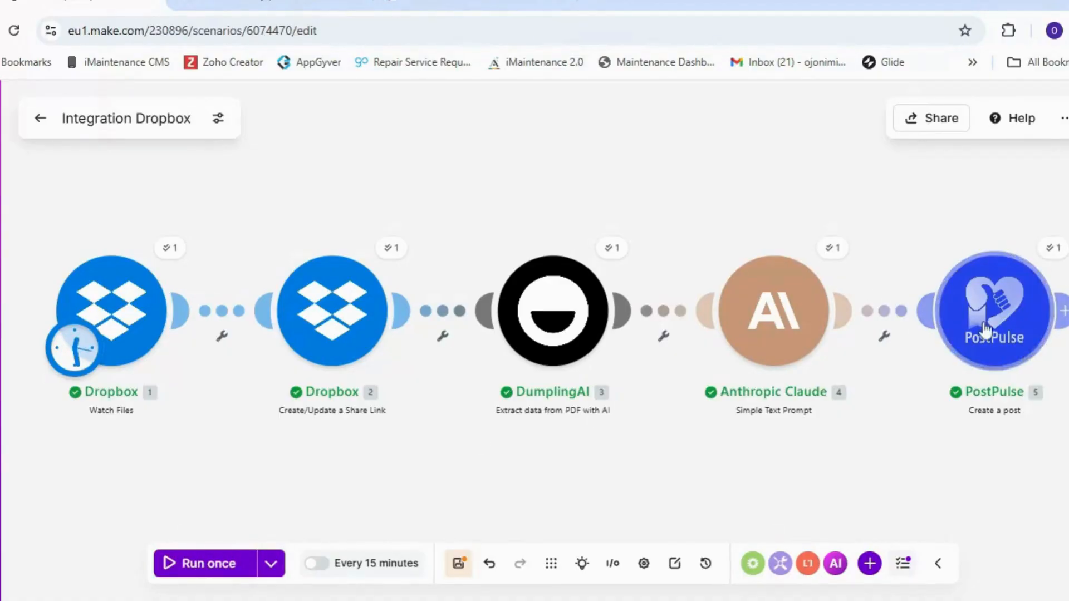
Step: Switch to the PostPulse dashboard, open the post scheduled for June 9, 2026 in the week calendar, and review its details
click(446, 8)
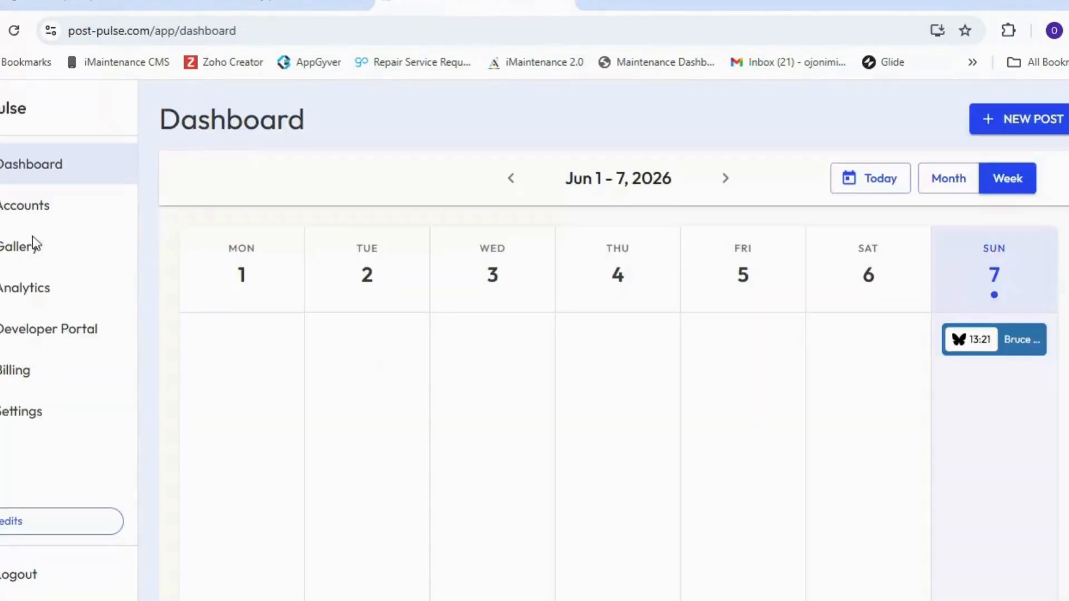
click(728, 186)
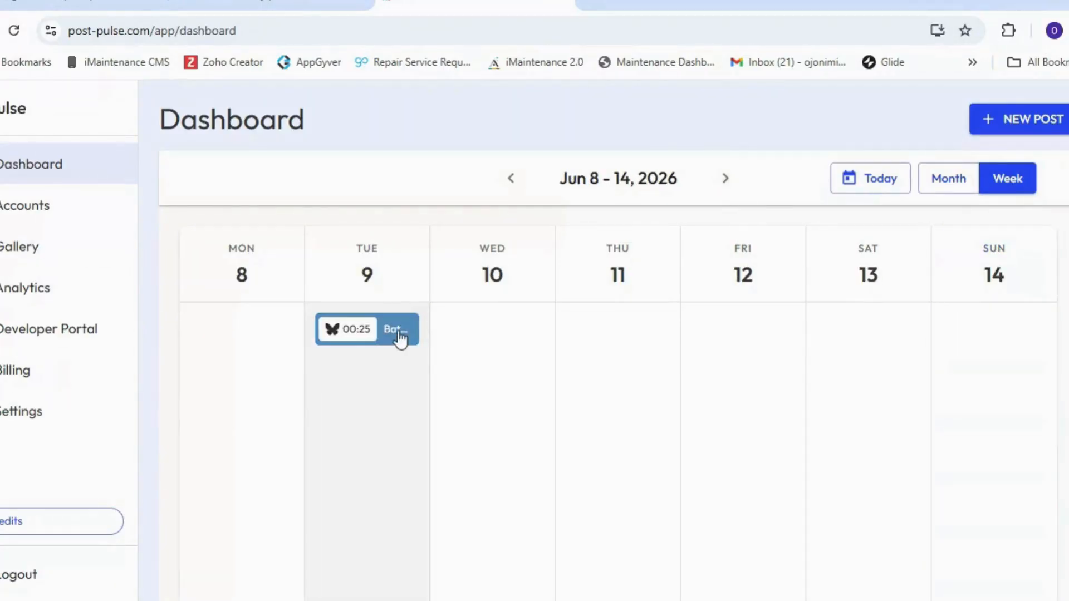
click(399, 338)
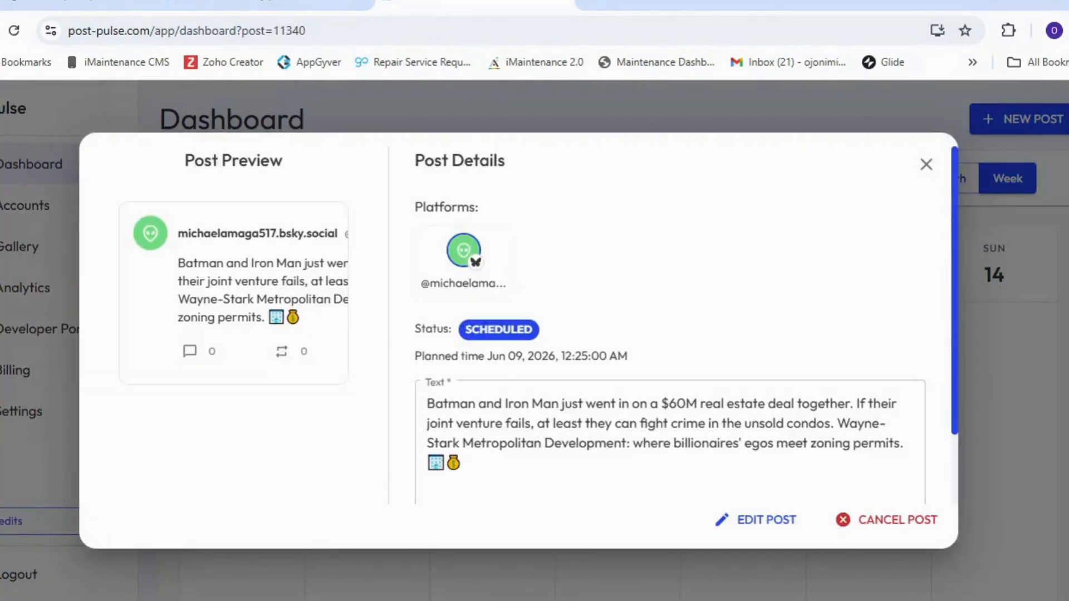
scroll(650, 315, down, 2)
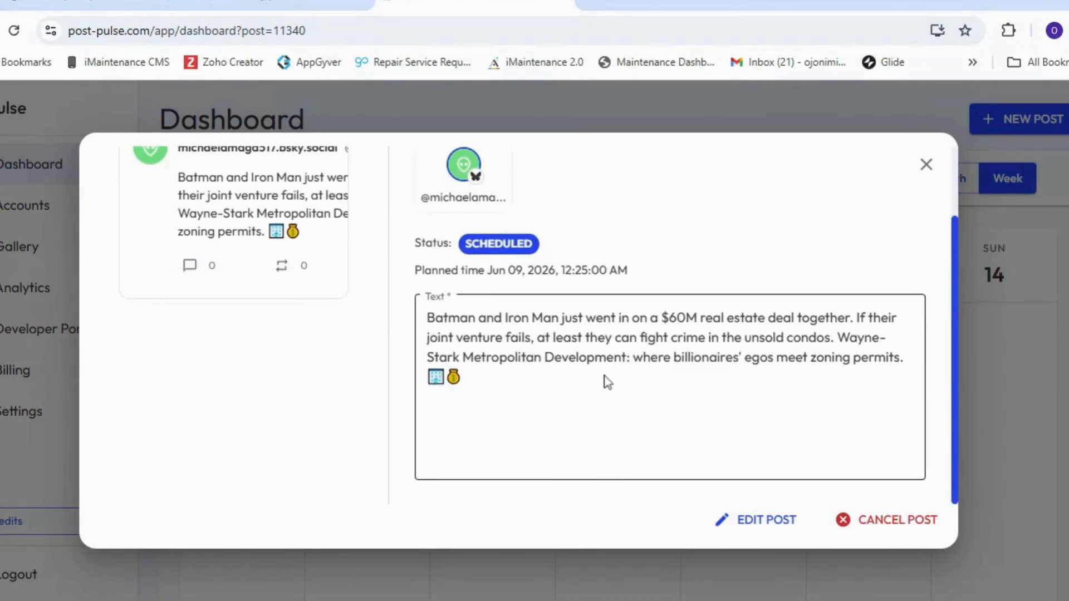
scroll(607, 382, up, 2)
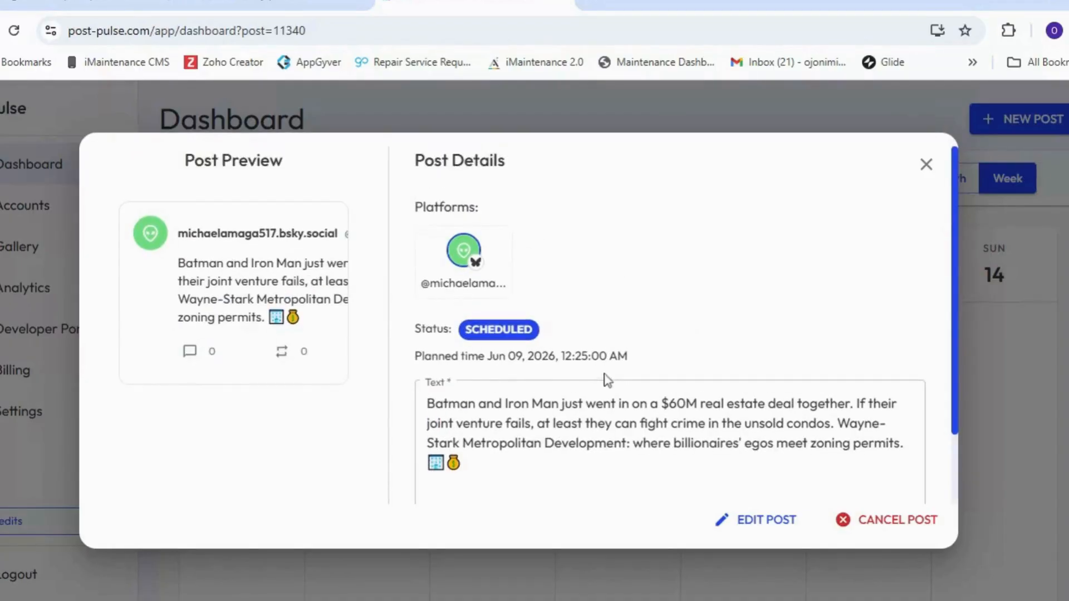